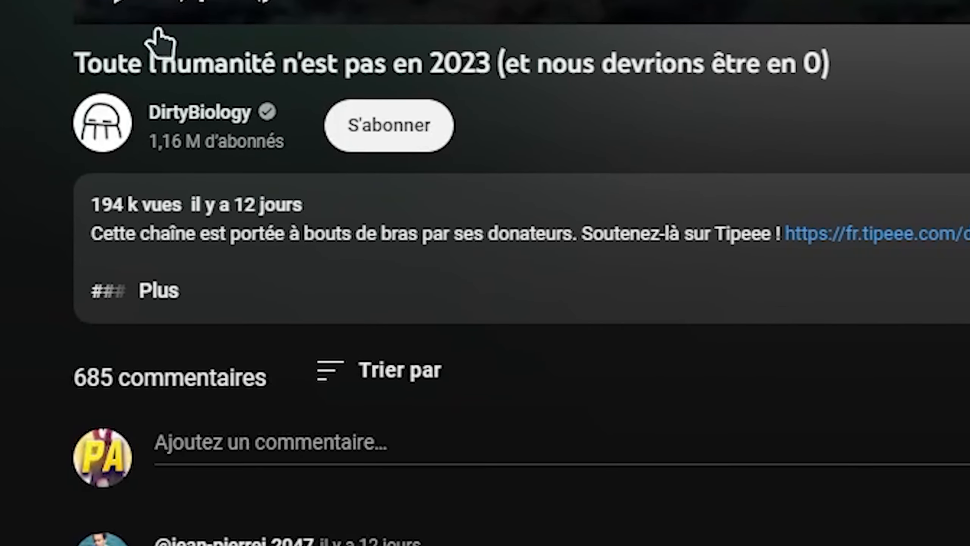
Examine the editing style of the DirtyBiology video "Toute l'humanité n'est pas en 2023 (et nous devrions être en 0)"
drag(43, 110, 304, 118)
click(303, 118)
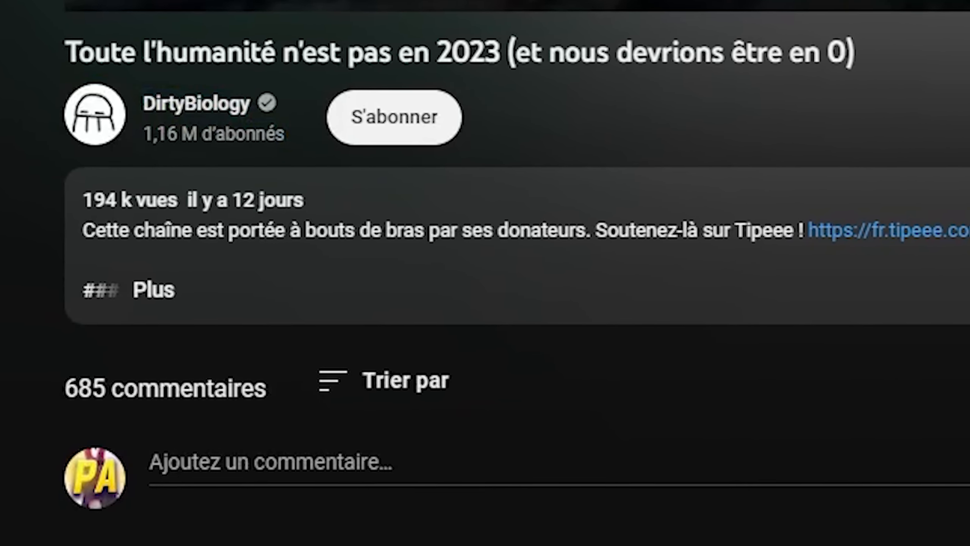
scroll(484, 268, up, 5)
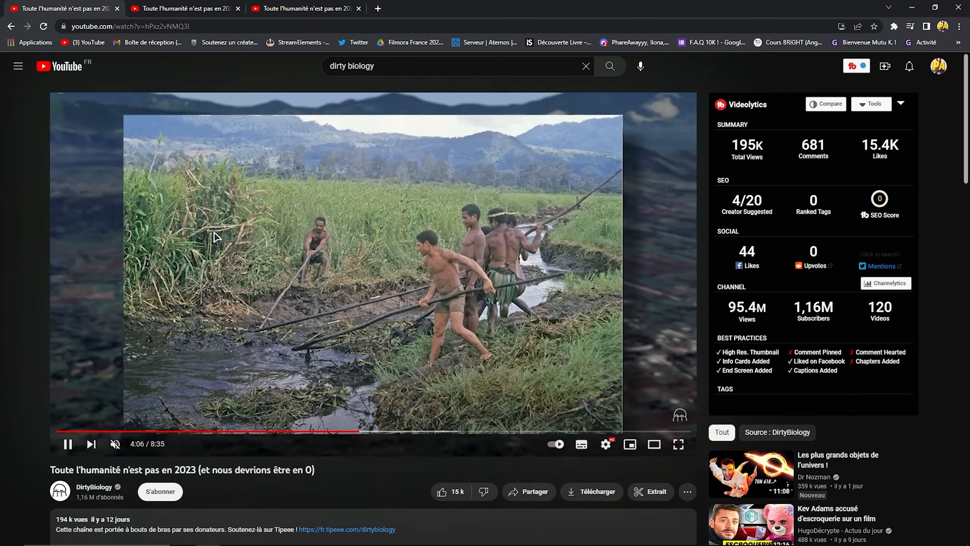
click(241, 254)
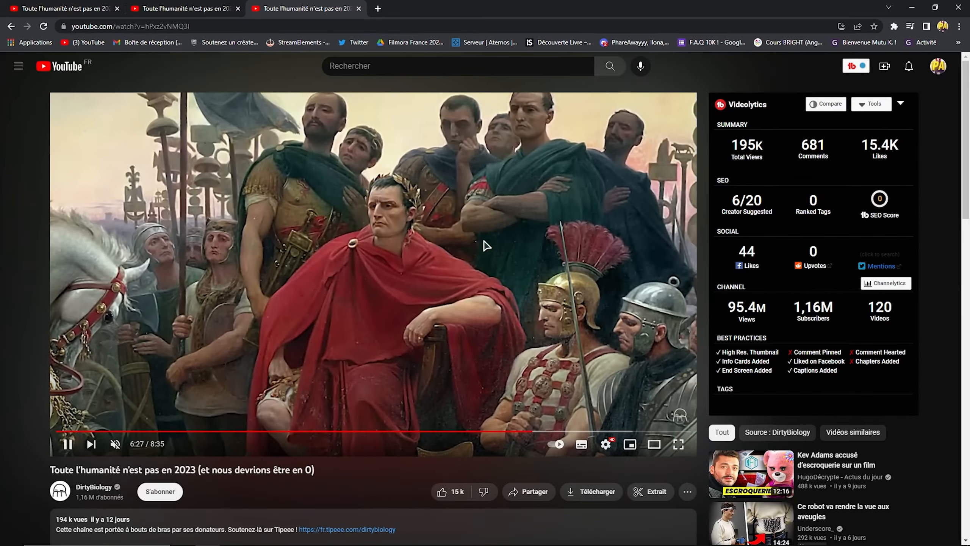
click(368, 227)
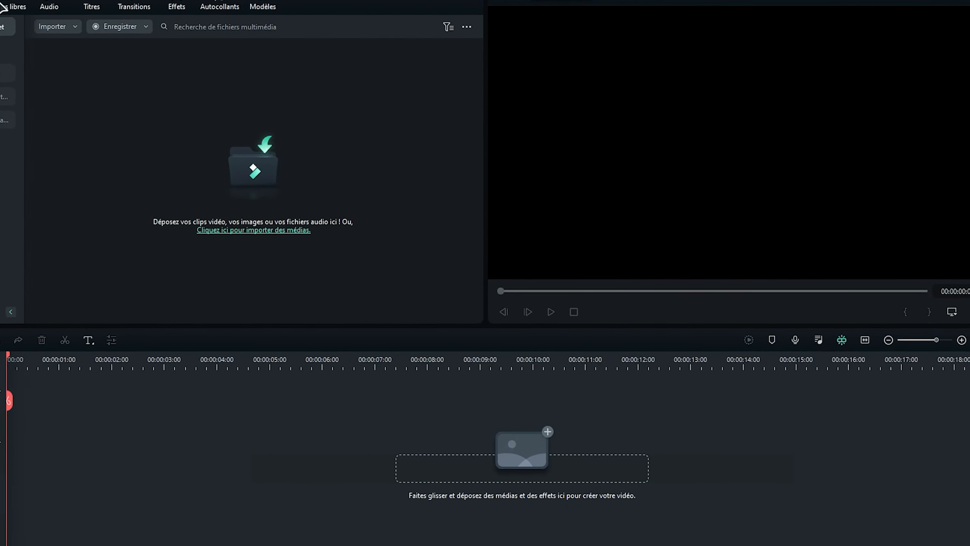
Switch to Filmora and search the free Pexels stock videos for "reportage"
click(4, 6)
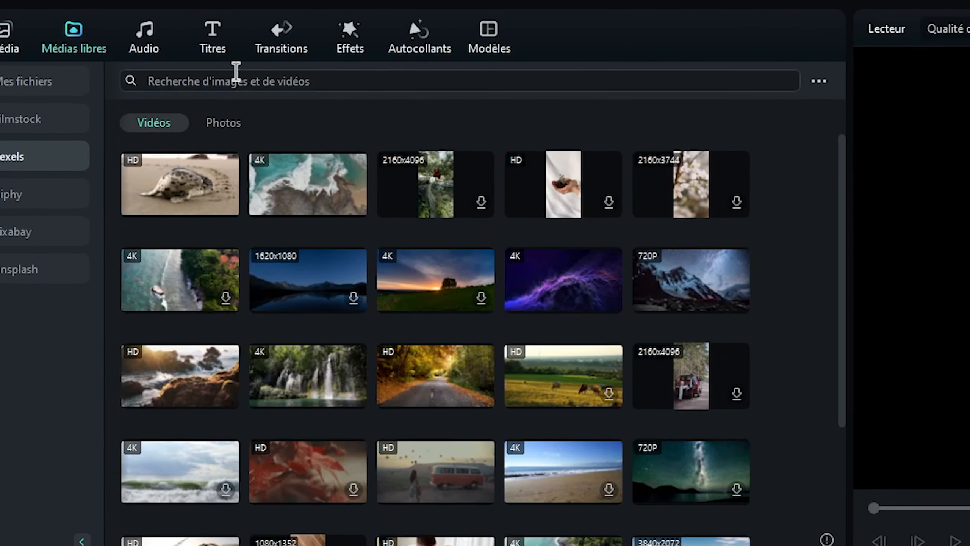
click(202, 71)
text(reportage)
key(Return)
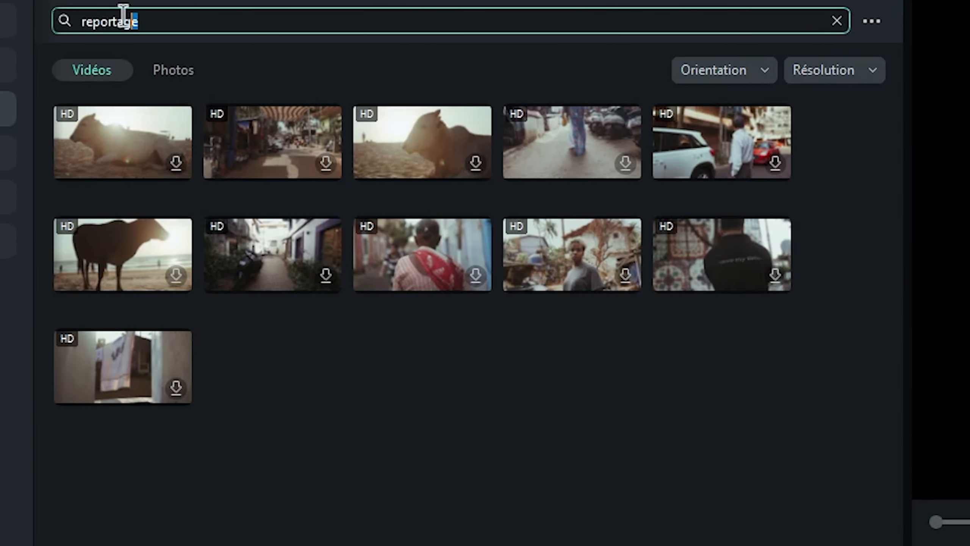
drag(127, 58, 104, 59)
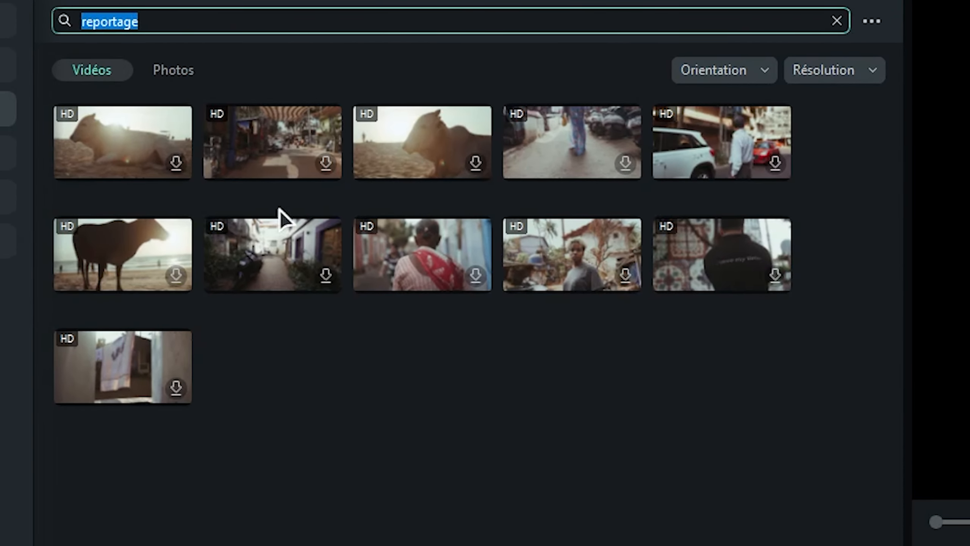
click(631, 337)
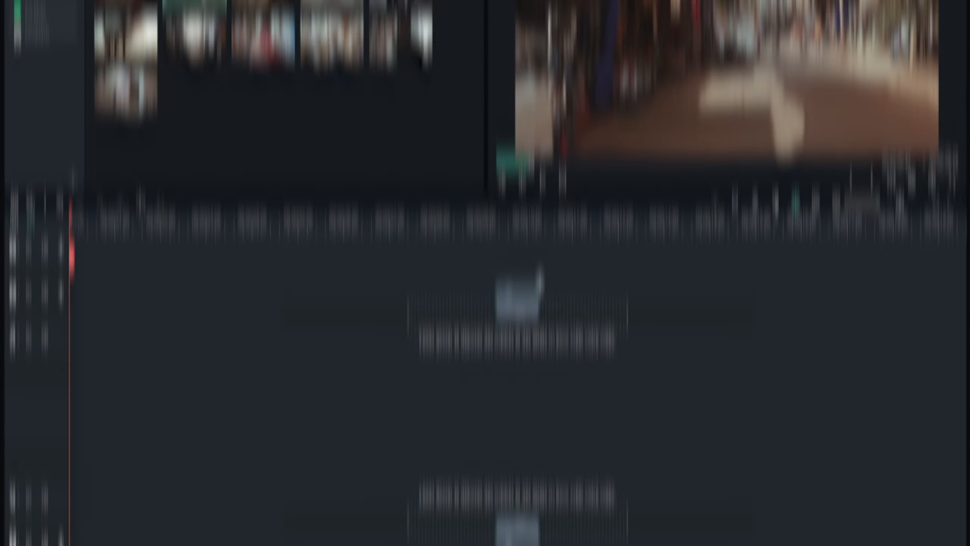
Add the street market clip at the start of the timeline's first video track, matching the project to 1920 x 1080 50fps
drag(270, 144, 243, 545)
drag(182, 421, 100, 423)
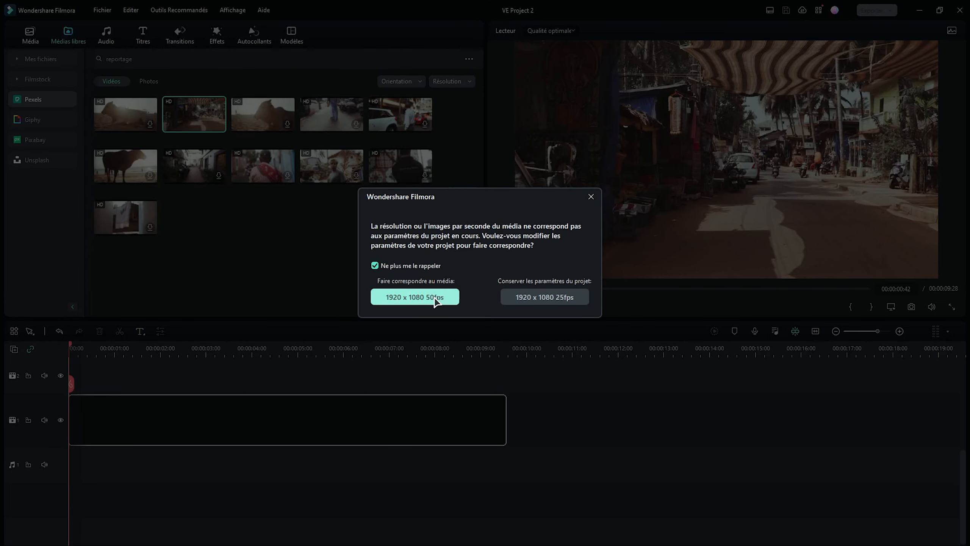
click(435, 297)
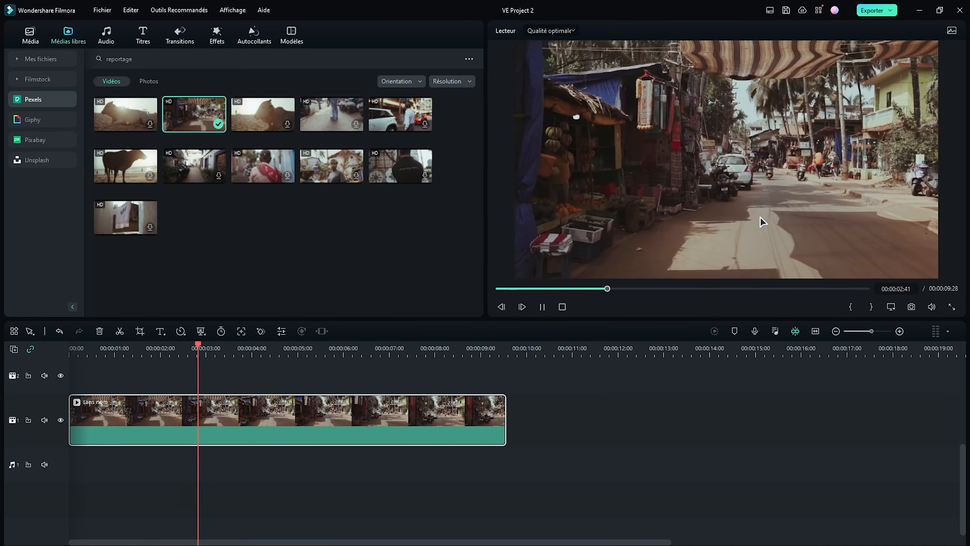
key(space)
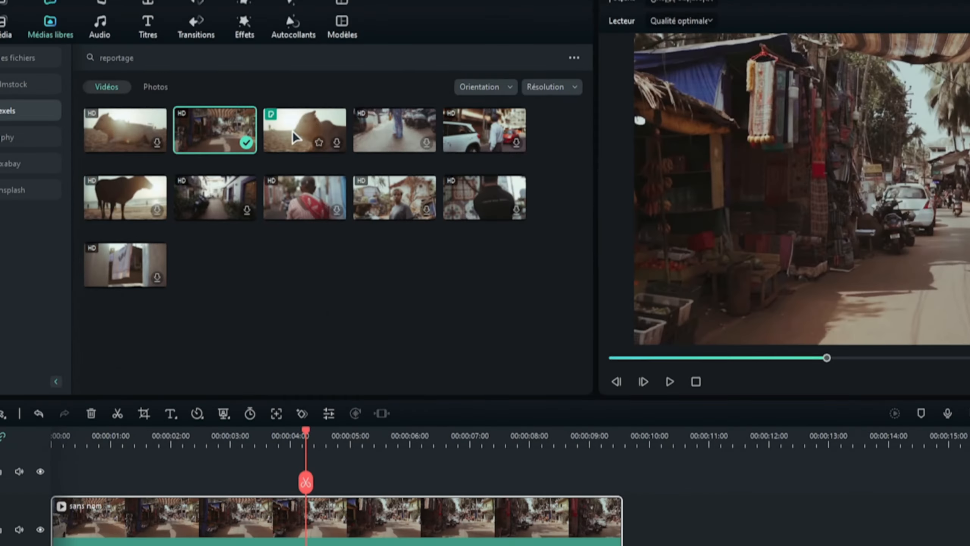
Add the seated cow close-up clip above the street clip from the timeline's start, and trim it to the street clip's end
drag(293, 131, 117, 454)
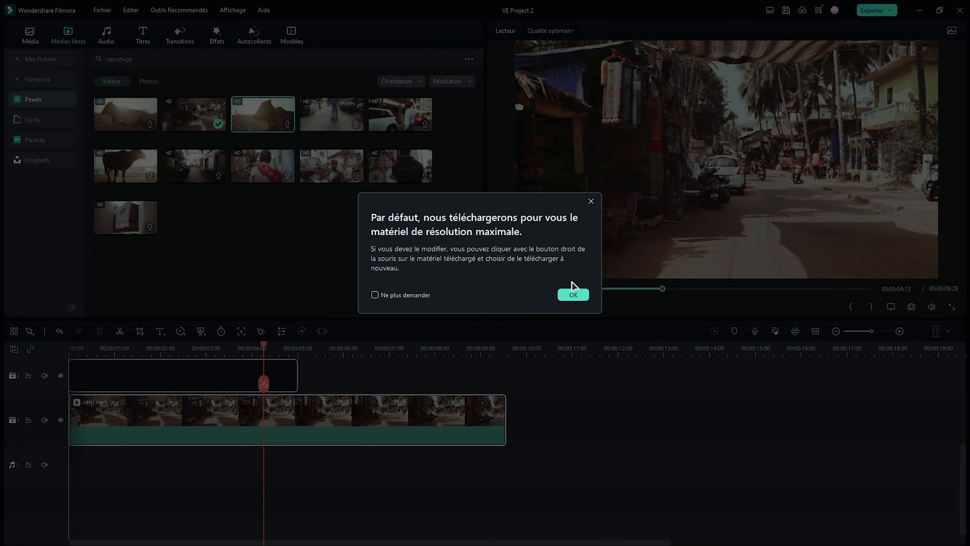
click(573, 294)
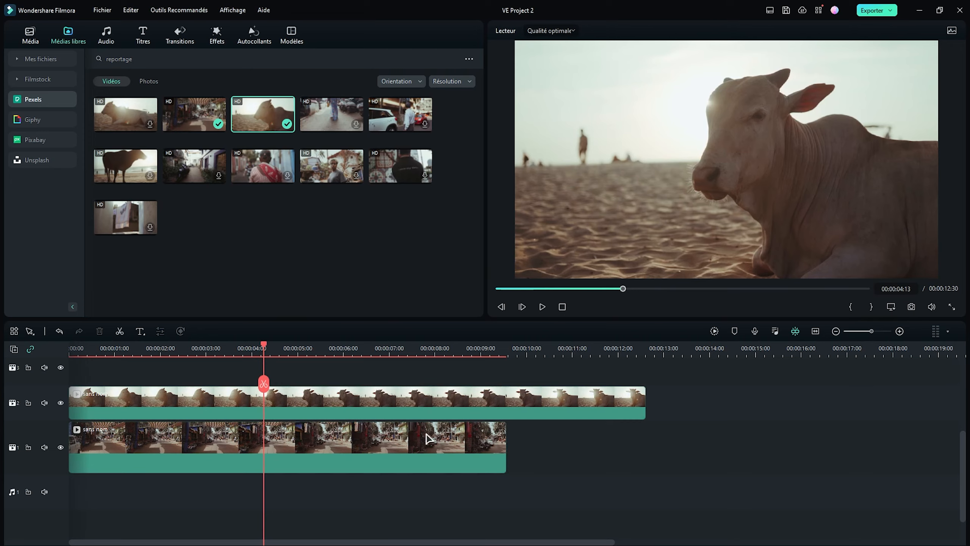
drag(676, 453, 75, 452)
drag(340, 394, 687, 396)
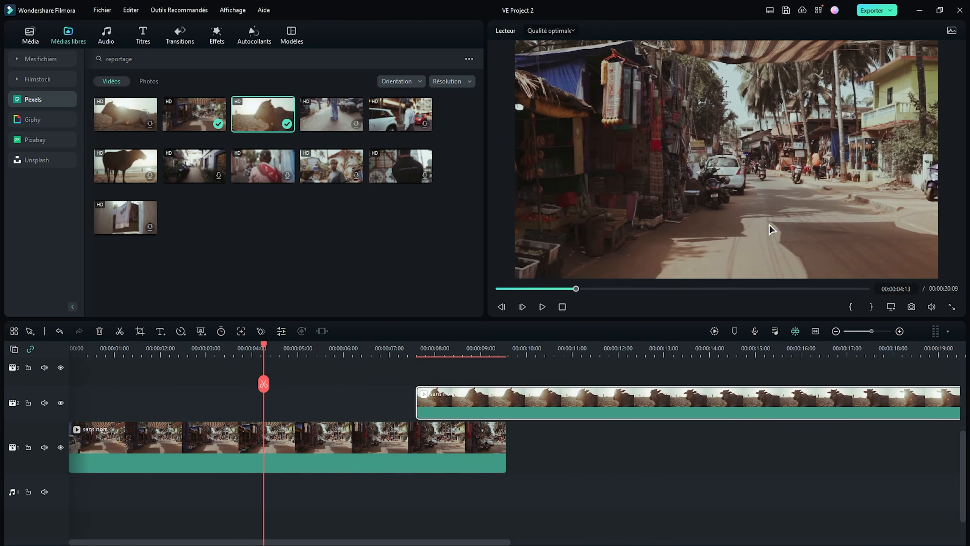
drag(266, 348, 240, 349)
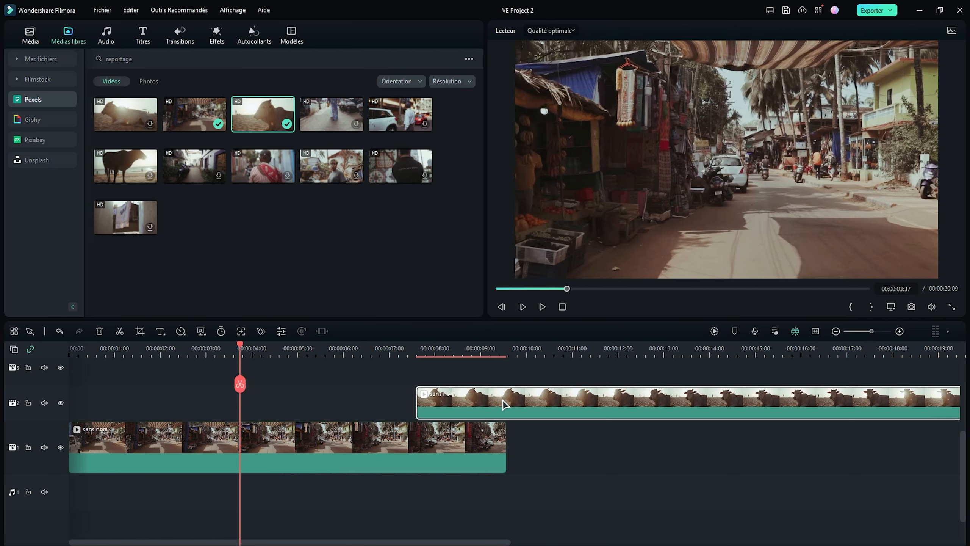
drag(482, 401, 134, 403)
drag(649, 395, 507, 398)
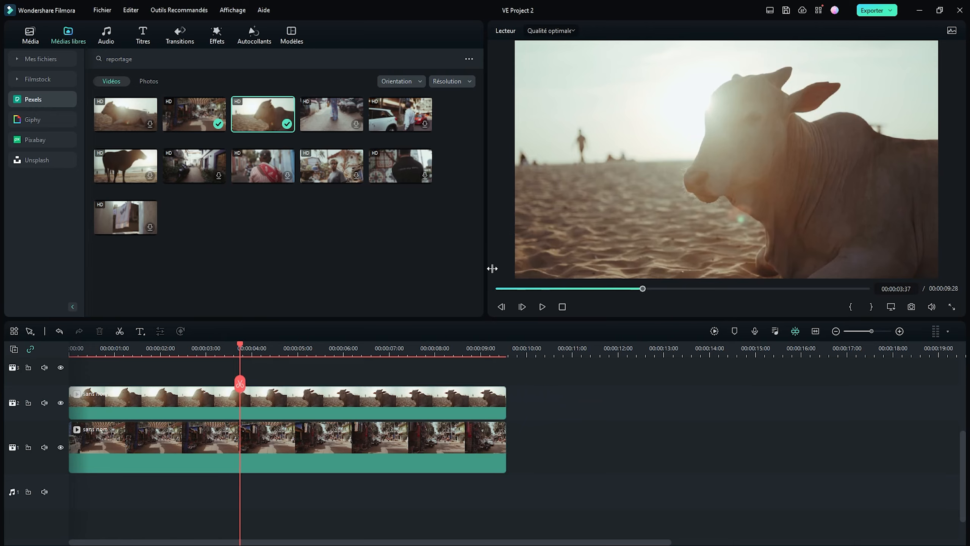
Keyframe the cow clip's scale from 60,49 % at the clip's start to 77,04 % at 00:00:04:19
double_click(271, 399)
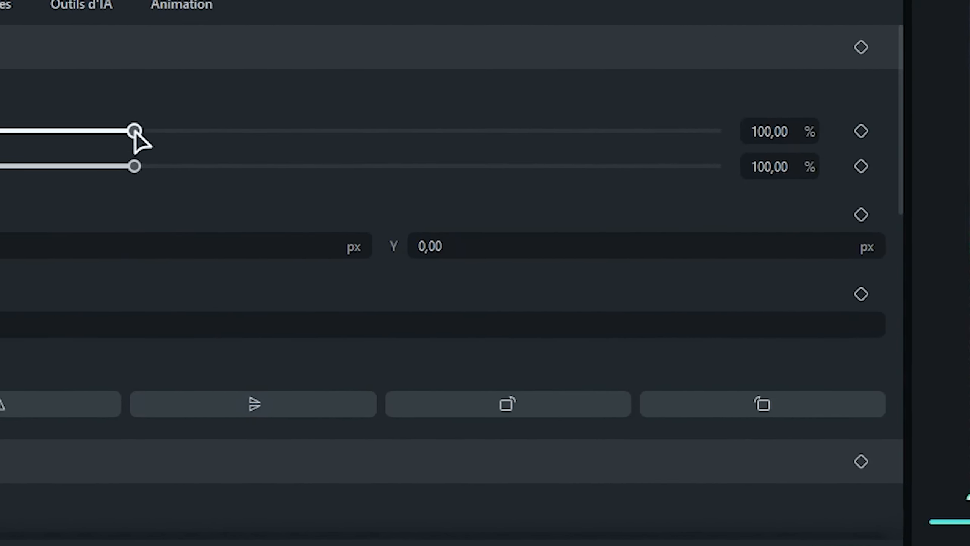
drag(135, 133, 58, 133)
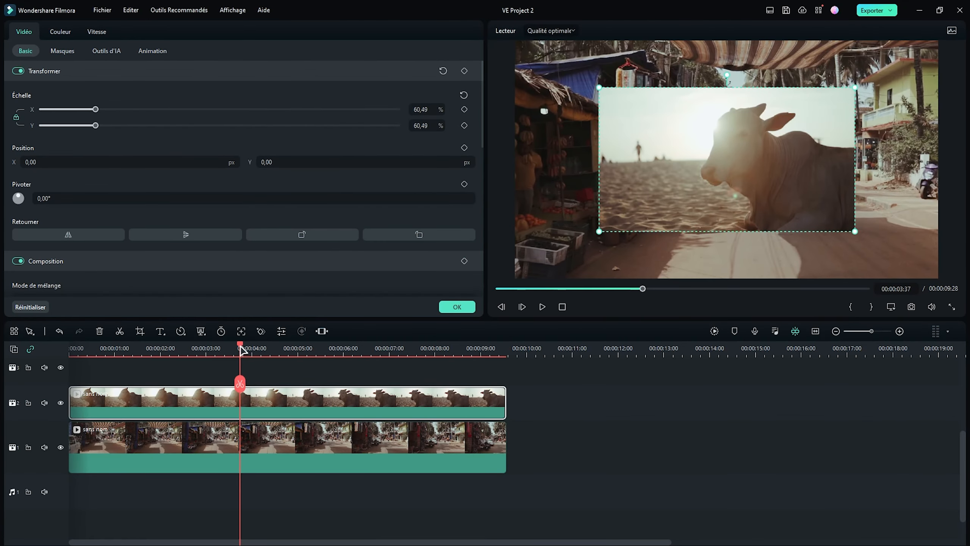
drag(241, 346, 62, 357)
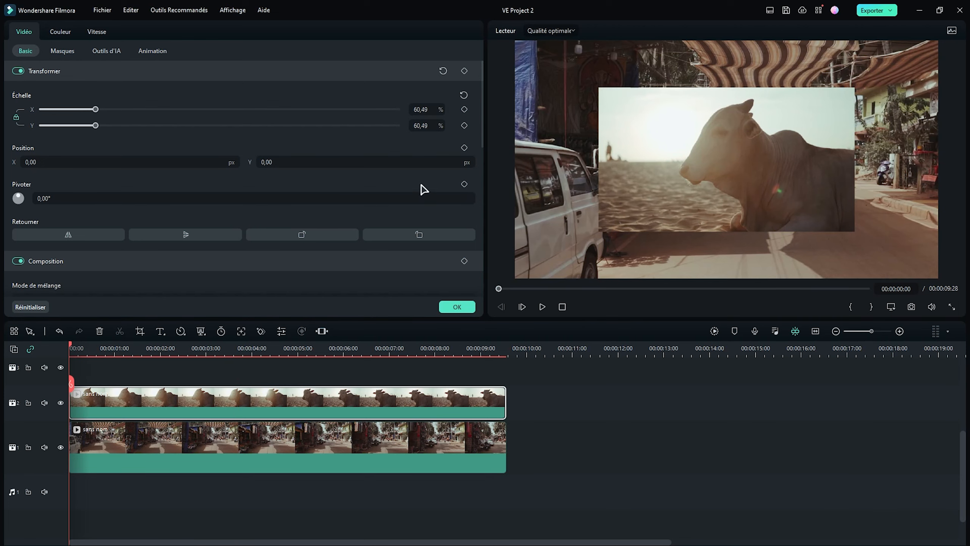
click(465, 109)
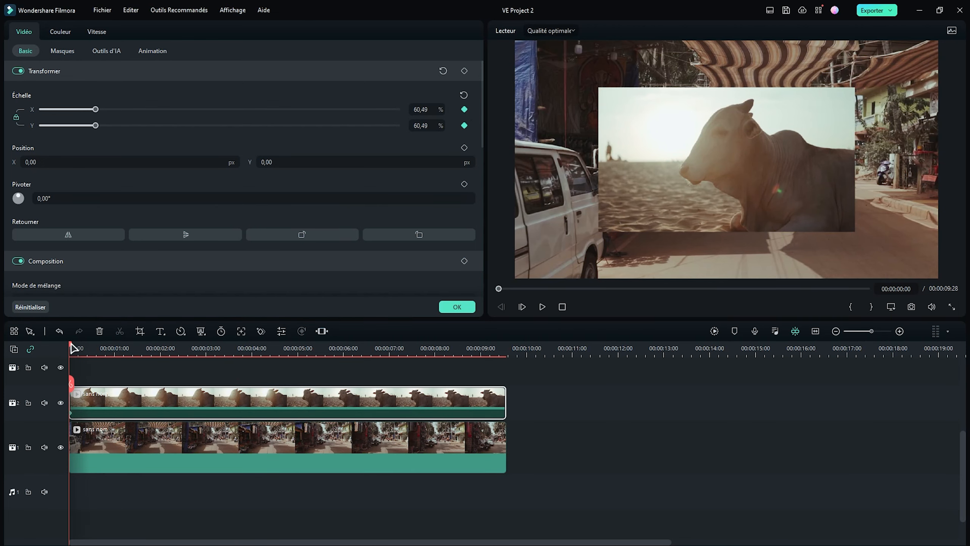
drag(72, 348, 270, 350)
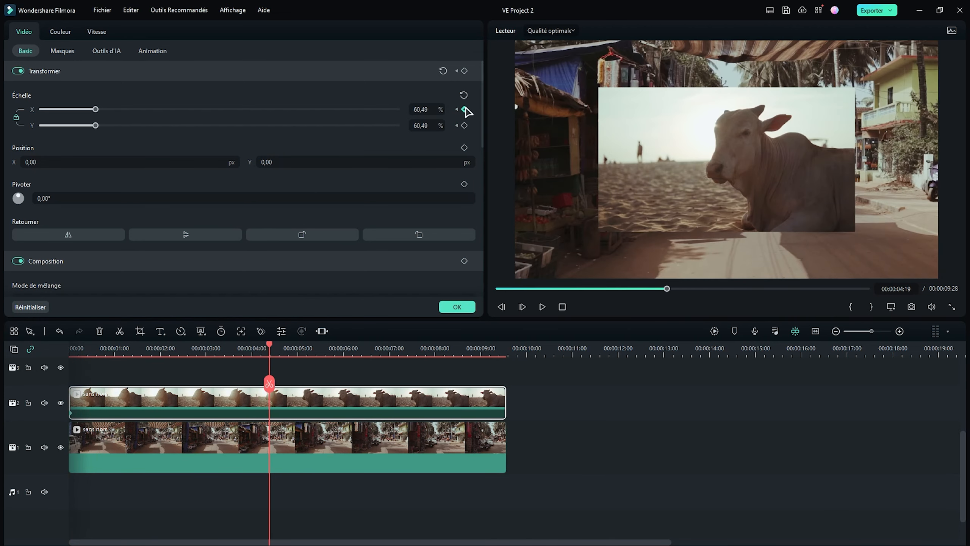
drag(108, 129, 110, 126)
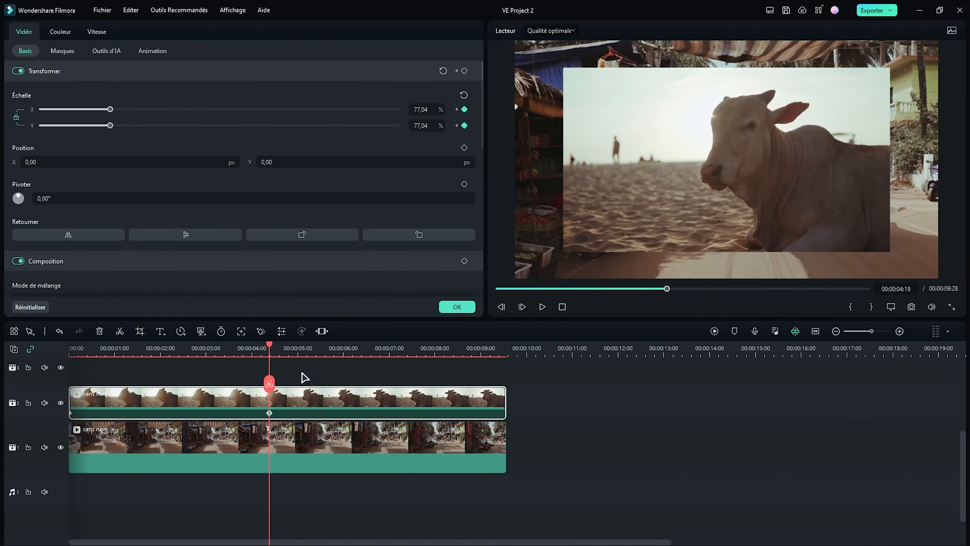
Cut both clips at 00:00:04:19 and delete everything after the cut
click(270, 384)
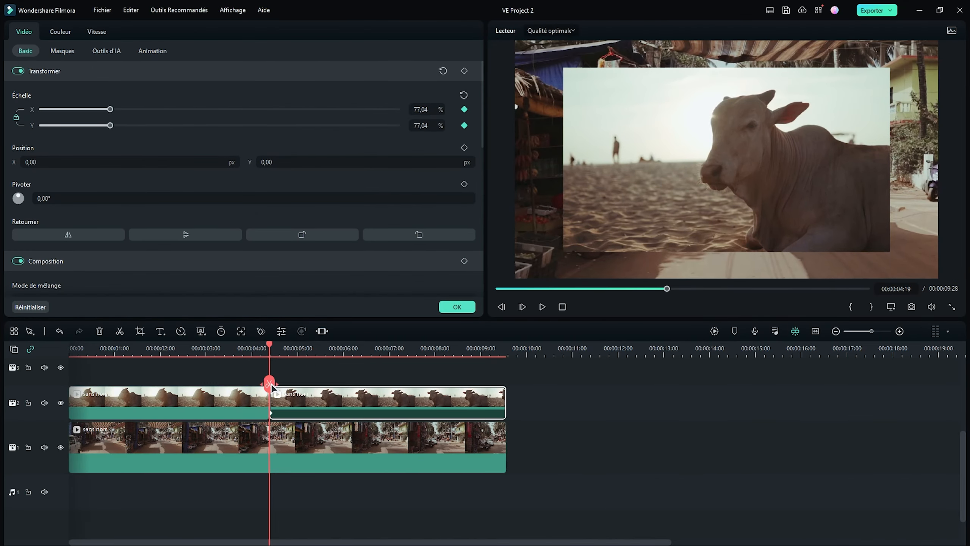
key(Delete)
Enable a drop shadow of type Doux on the cow clip, previewing it near 00:00:04:03
mouse_move(269, 366)
mouse_down()
mouse_move(69, 369)
mouse_move(275, 359)
mouse_move(255, 359)
mouse_up()
click(229, 401)
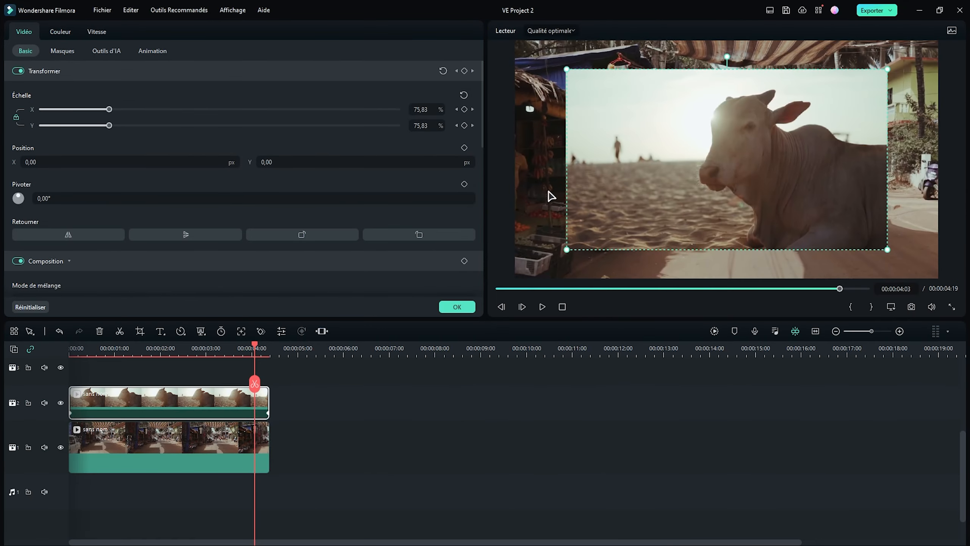
scroll(131, 221, down, 5)
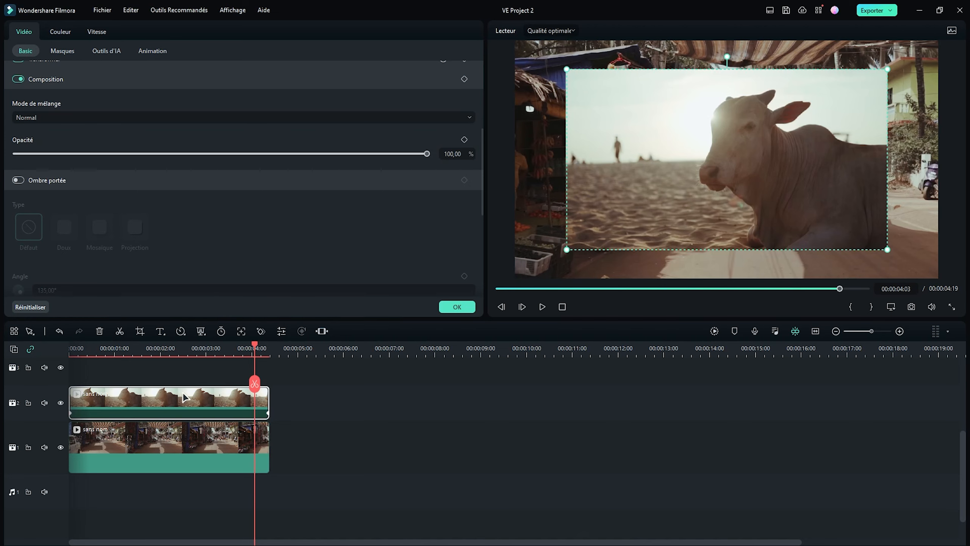
click(457, 307)
double_click(186, 408)
click(18, 180)
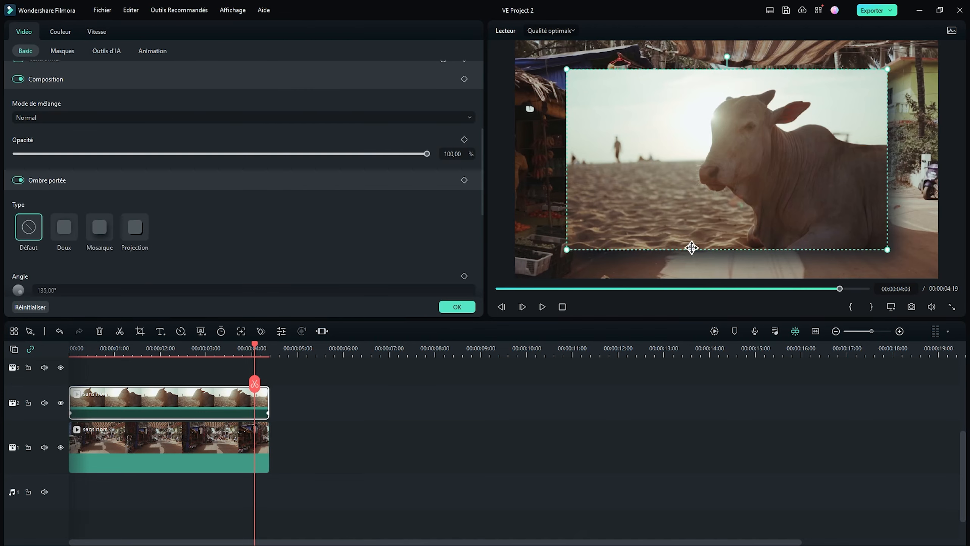
click(135, 228)
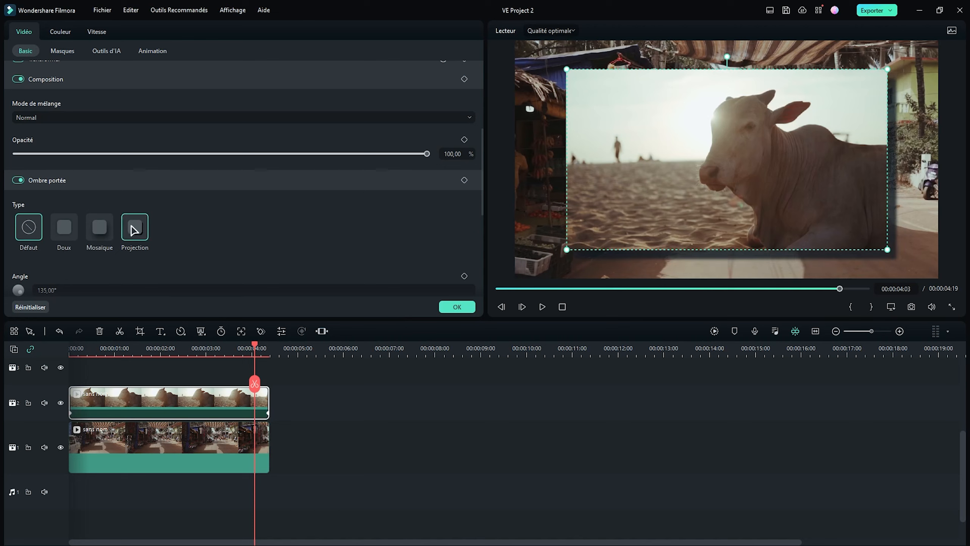
click(63, 229)
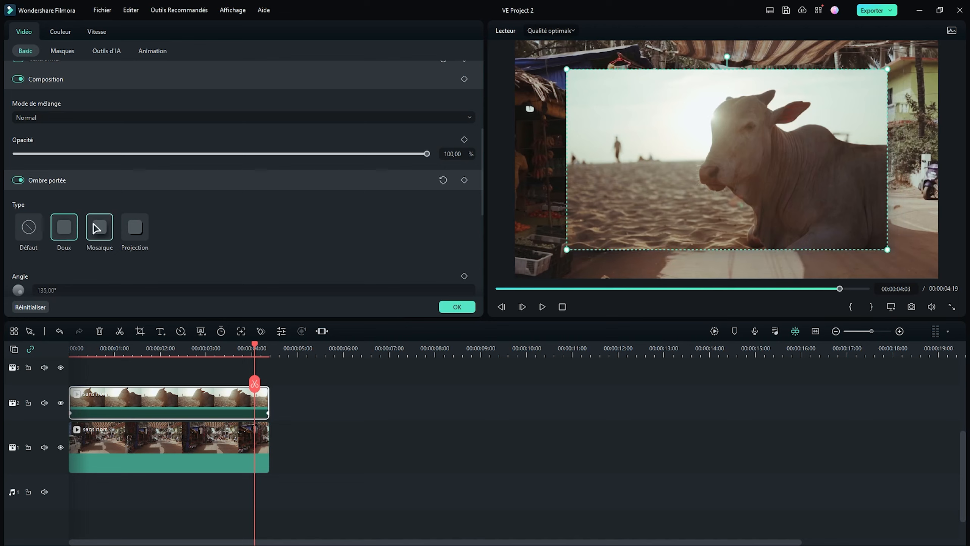
Set the cow clip's drop shadow colour to black and its angle to 28,02°
scroll(64, 229, down, 3)
click(42, 265)
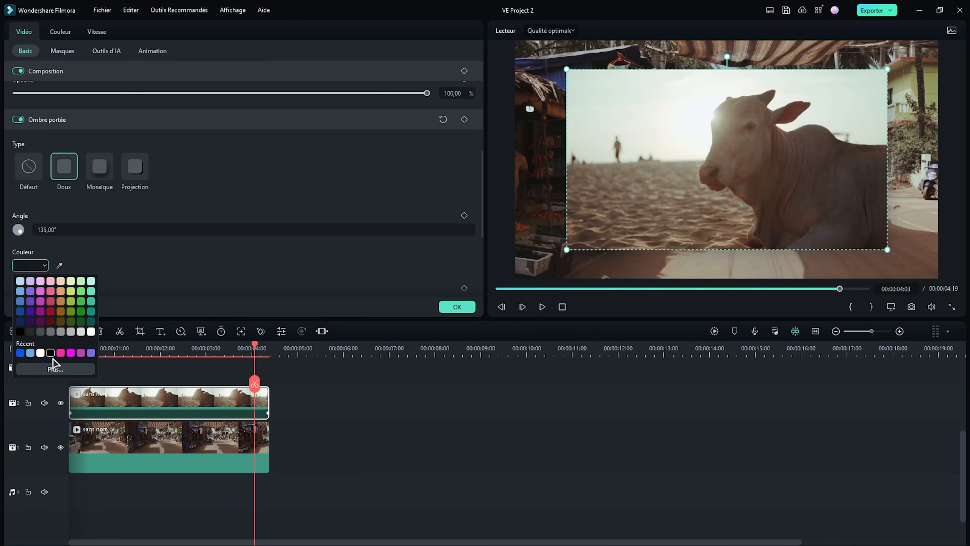
click(51, 352)
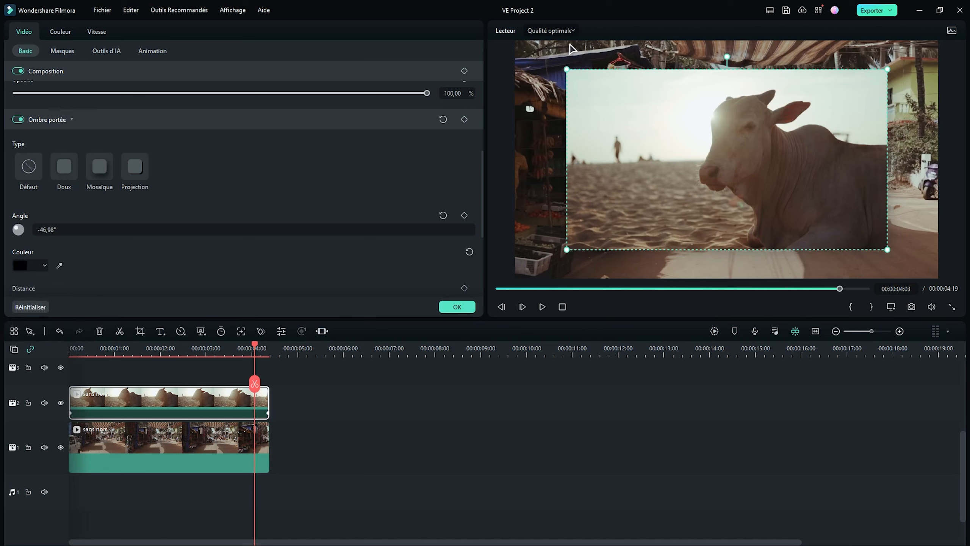
scroll(116, 271, down, 3)
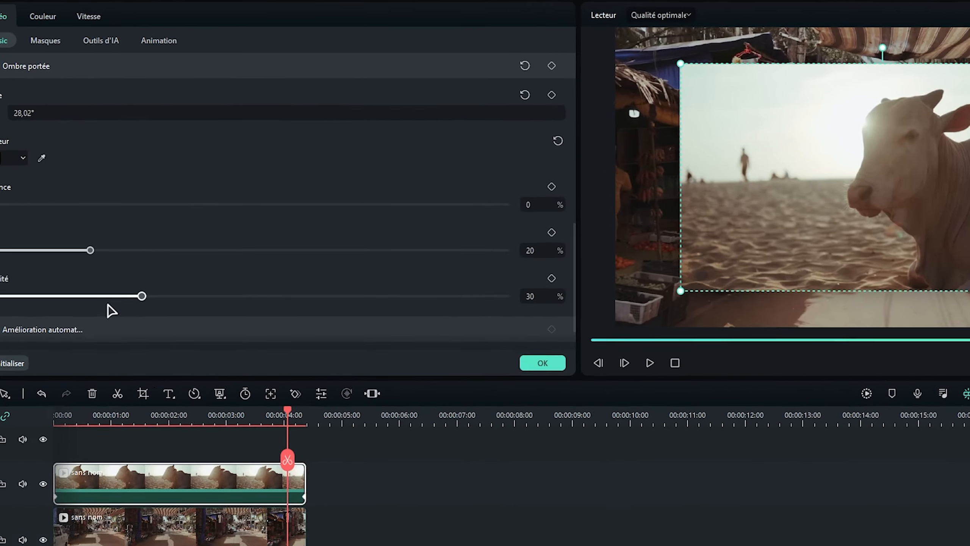
Set the drop shadow's opacity to 100 %, blur to 54 % and distance to 4 %
drag(144, 253, 399, 254)
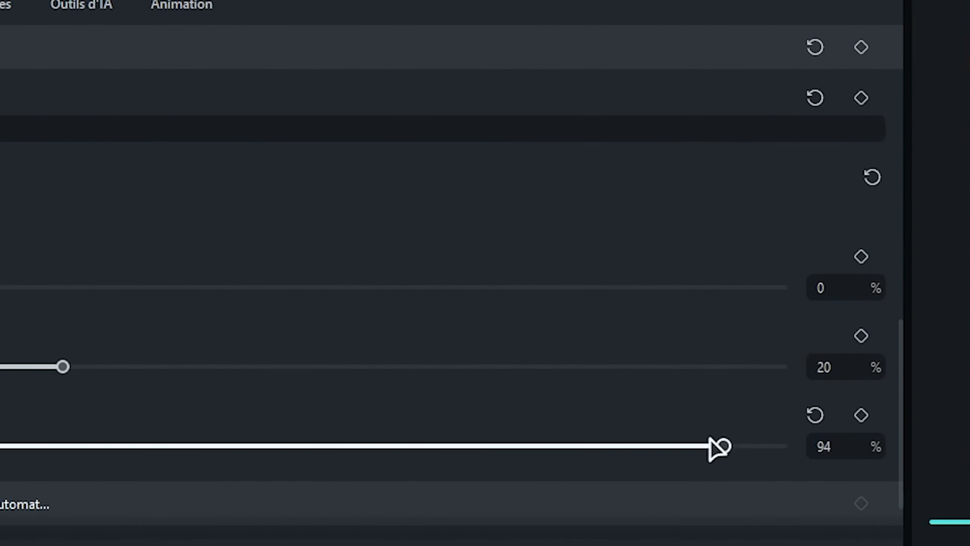
drag(709, 439, 945, 442)
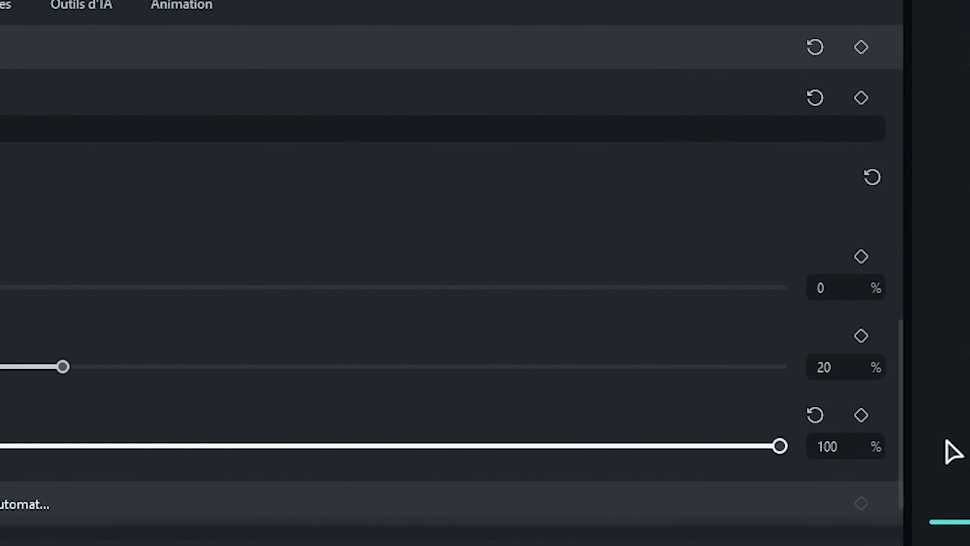
drag(62, 366, 367, 366)
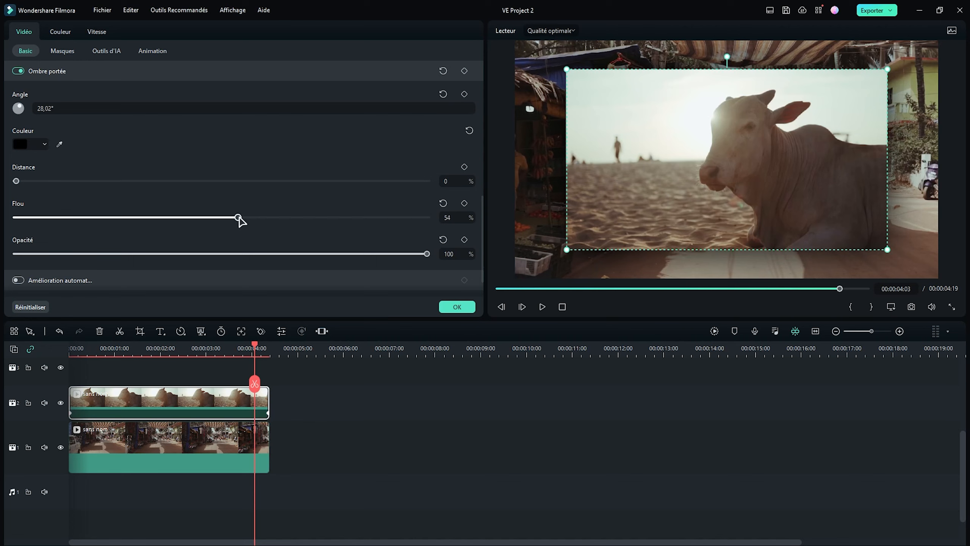
drag(22, 181, 45, 181)
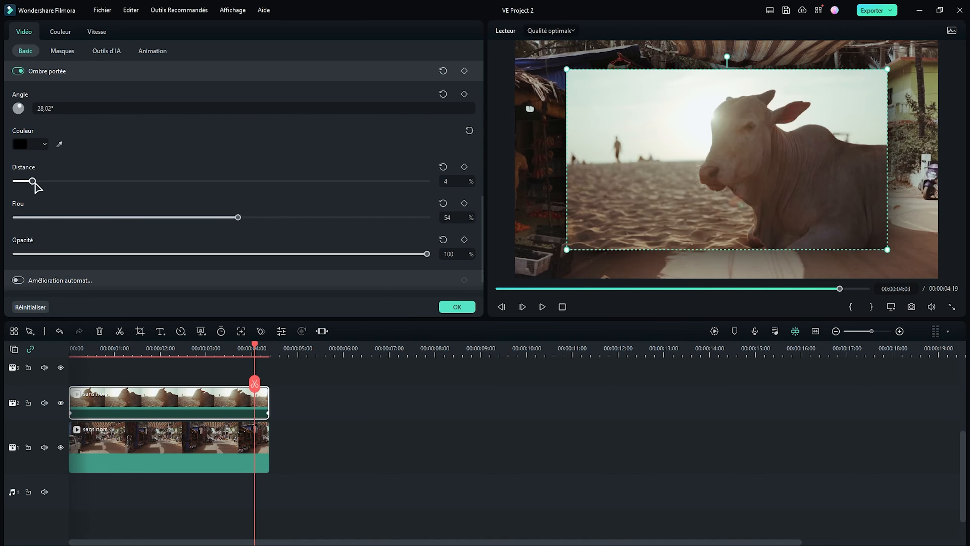
Set the cow clip's drop shadow angle to -21,04°, close its settings and scrub through the shot to check it
drag(18, 111, 18, 108)
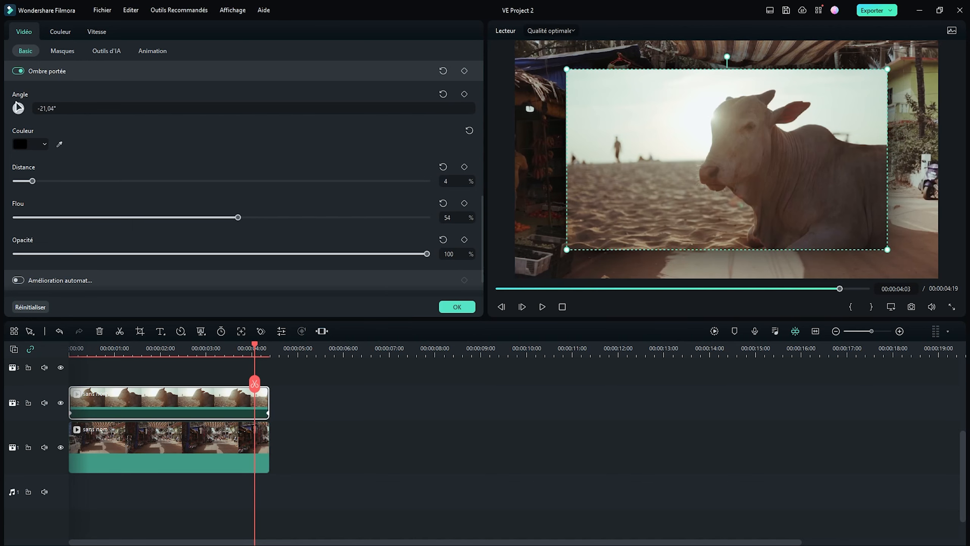
scroll(186, 153, down, 1)
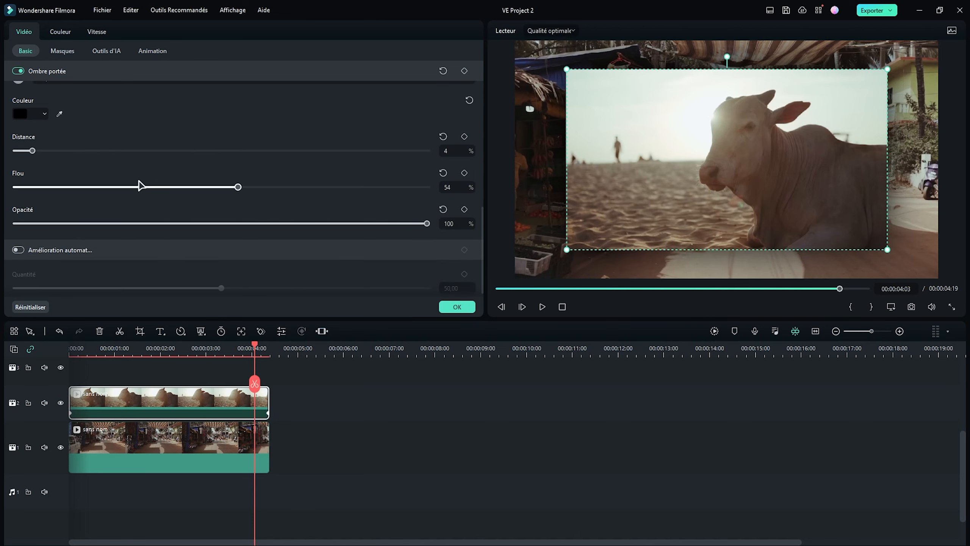
click(18, 250)
scroll(161, 115, up, 2)
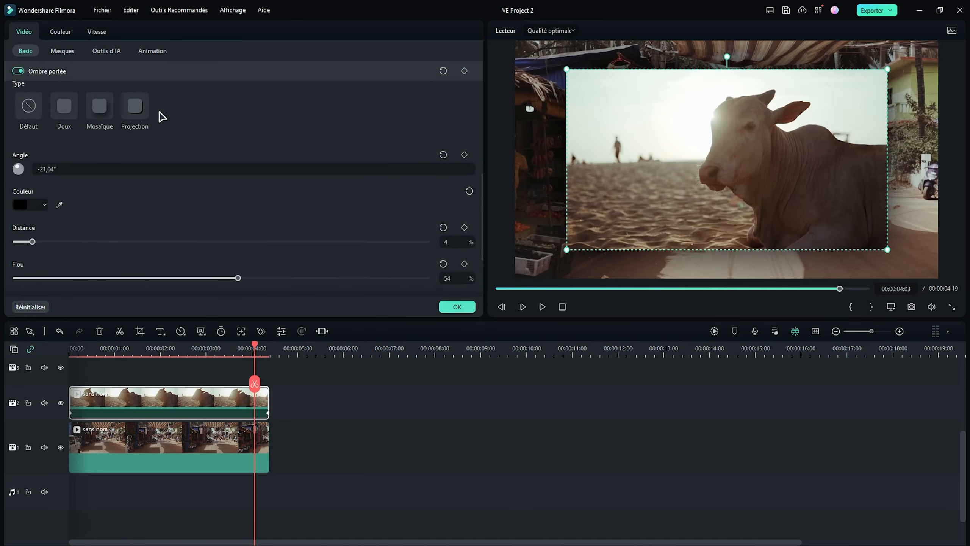
scroll(160, 115, down, 1)
click(457, 306)
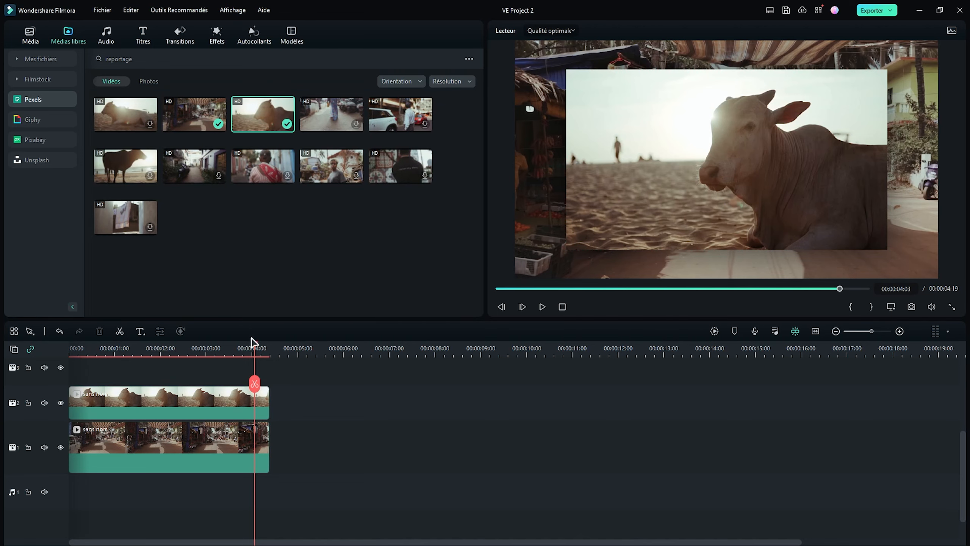
drag(193, 346, 271, 342)
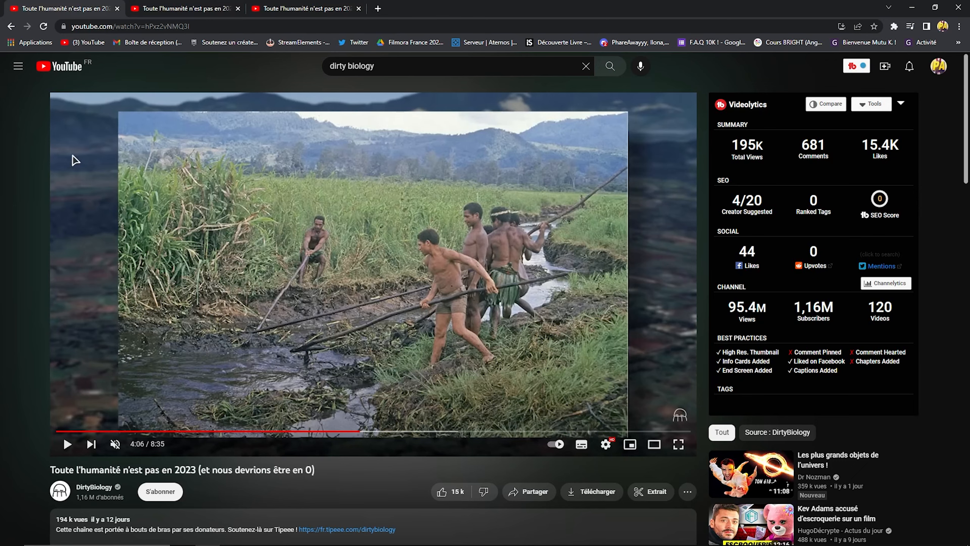
Switch back from YouTube to Filmora, search the effects for flou, and add Flou and Carré flou to the street background clip
key(alt+Tab)
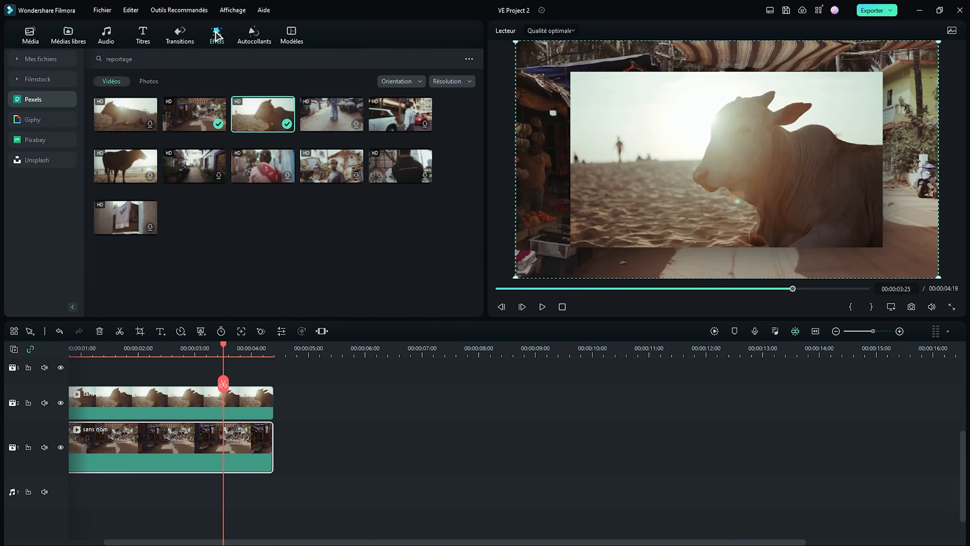
click(216, 36)
click(191, 58)
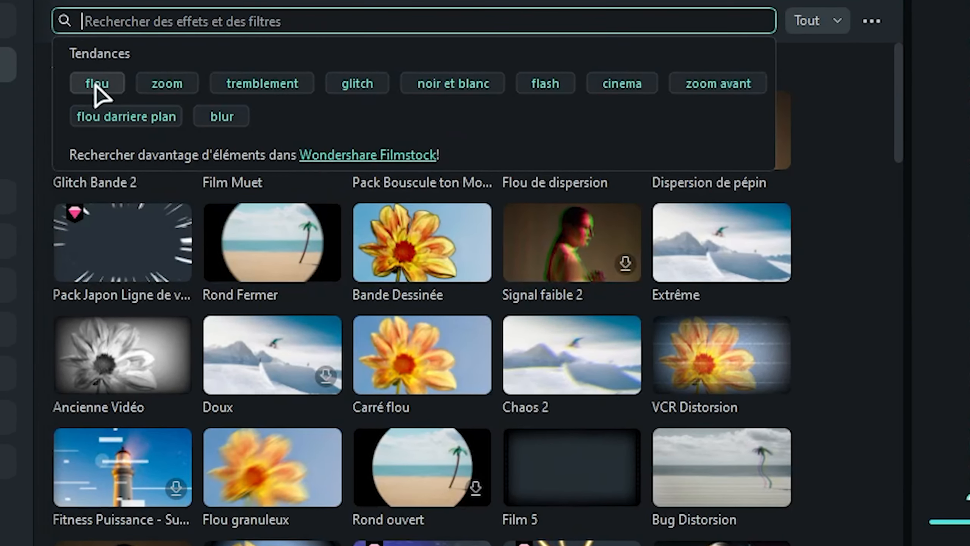
click(96, 87)
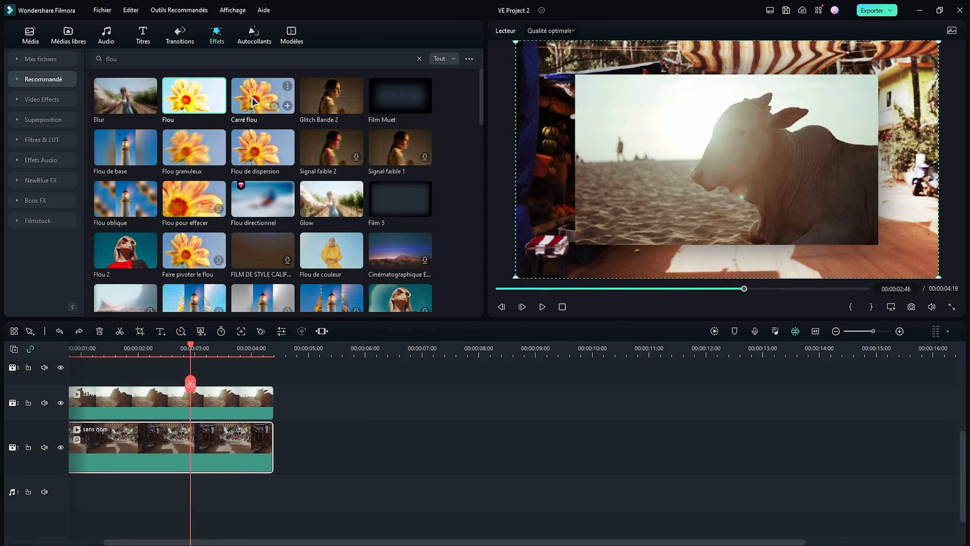
drag(409, 105, 505, 545)
drag(299, 359, 206, 446)
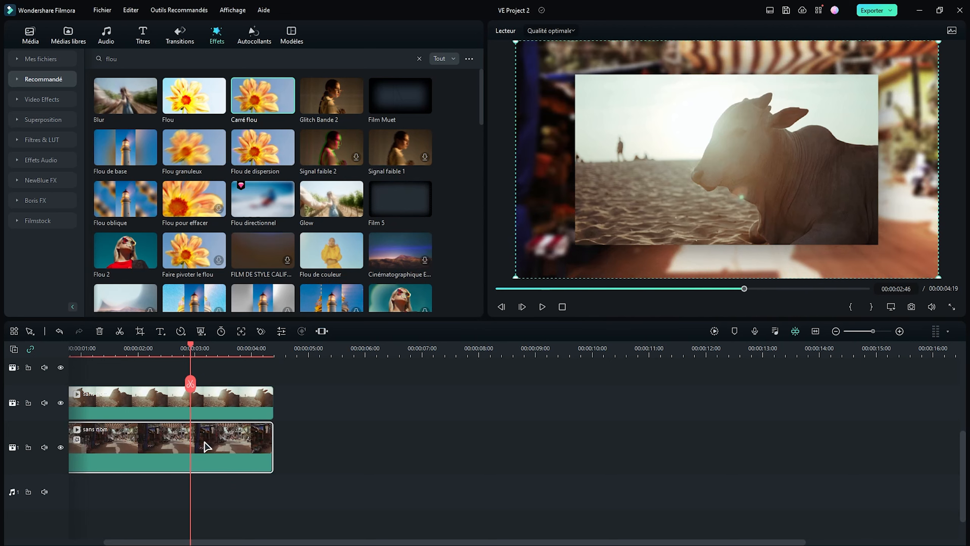
Set the background clip's Carré flou size to 3 with opacity at 100, apply it and play the shot
double_click(206, 446)
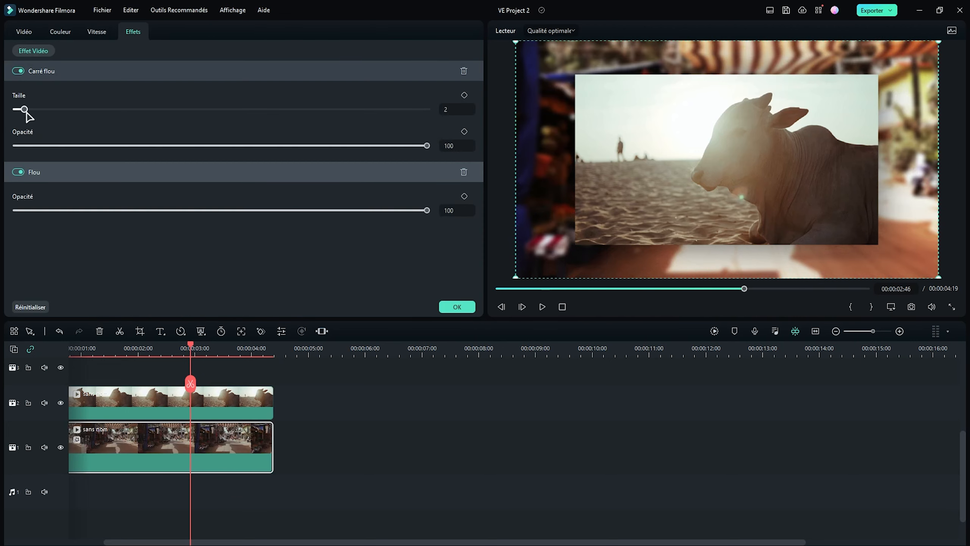
drag(75, 121, 22, 119)
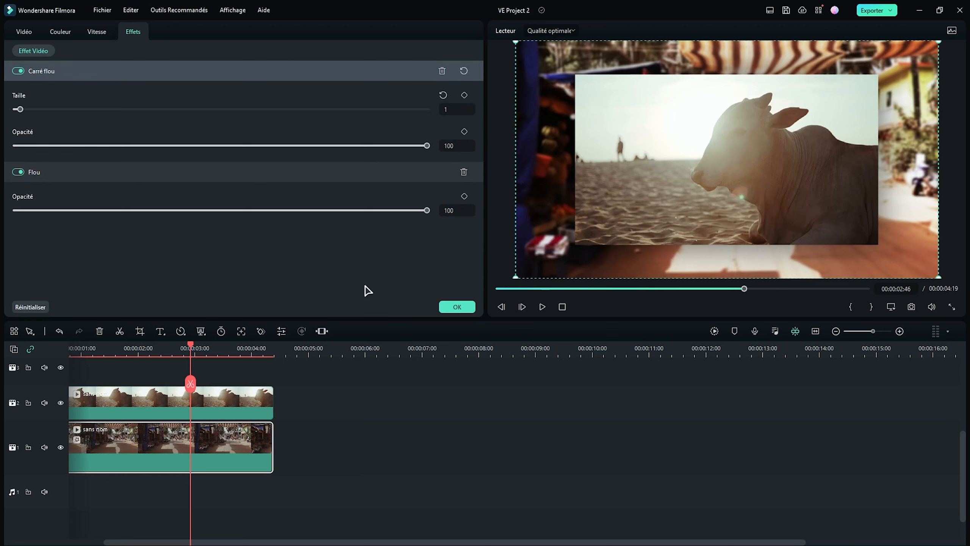
drag(426, 146, 325, 145)
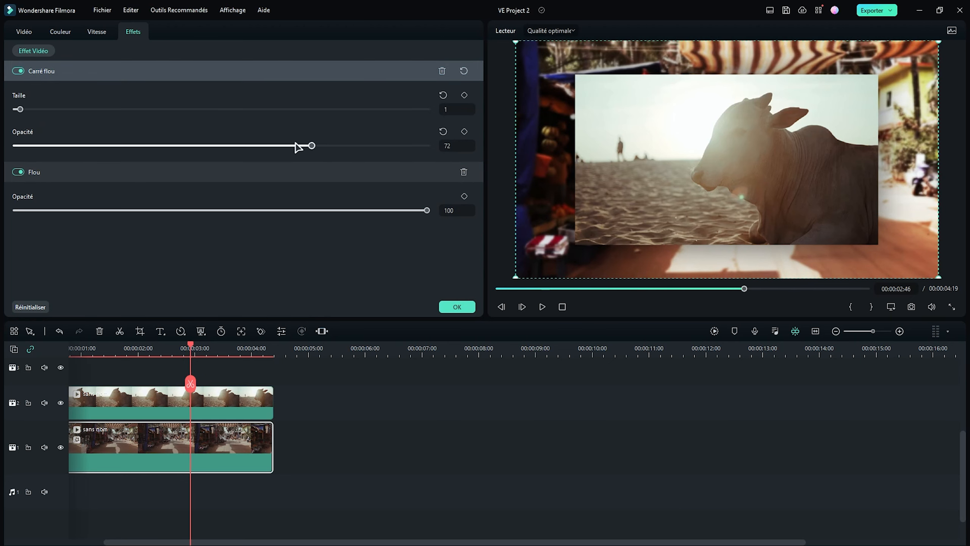
drag(19, 110, 29, 110)
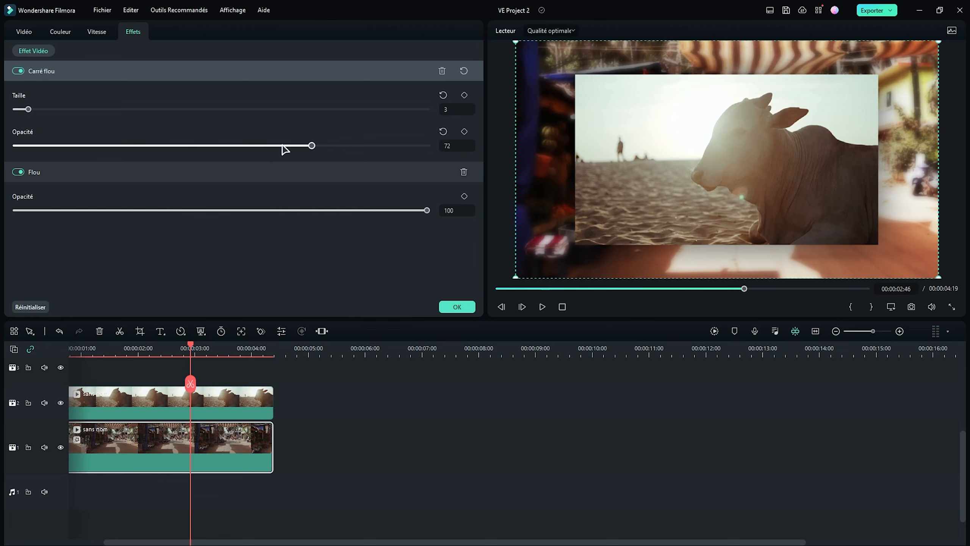
click(426, 145)
click(457, 307)
key(space)
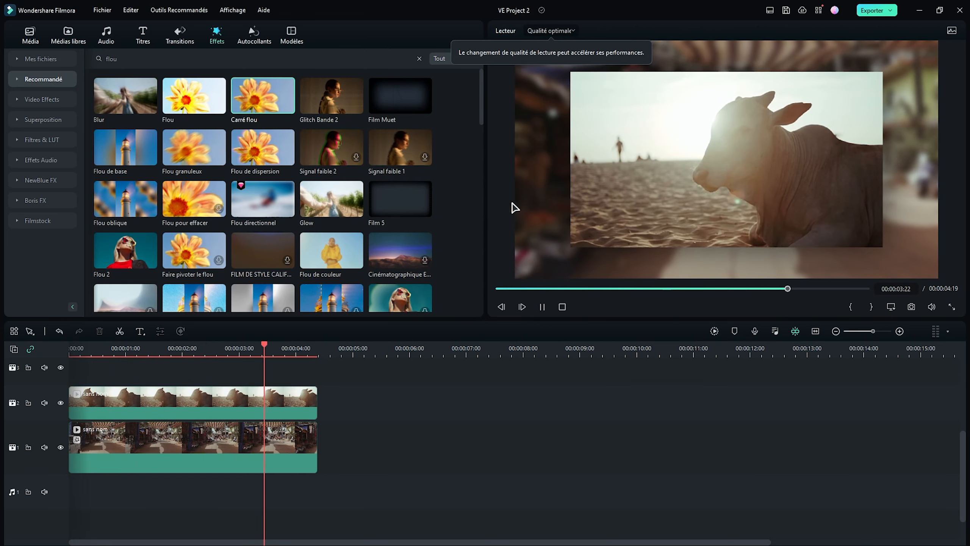
key(space)
Apply the predefined Fondu en entrée animation to the cow clip and play the shot from 00:00:00:00
drag(207, 355, 70, 355)
click(125, 402)
double_click(125, 401)
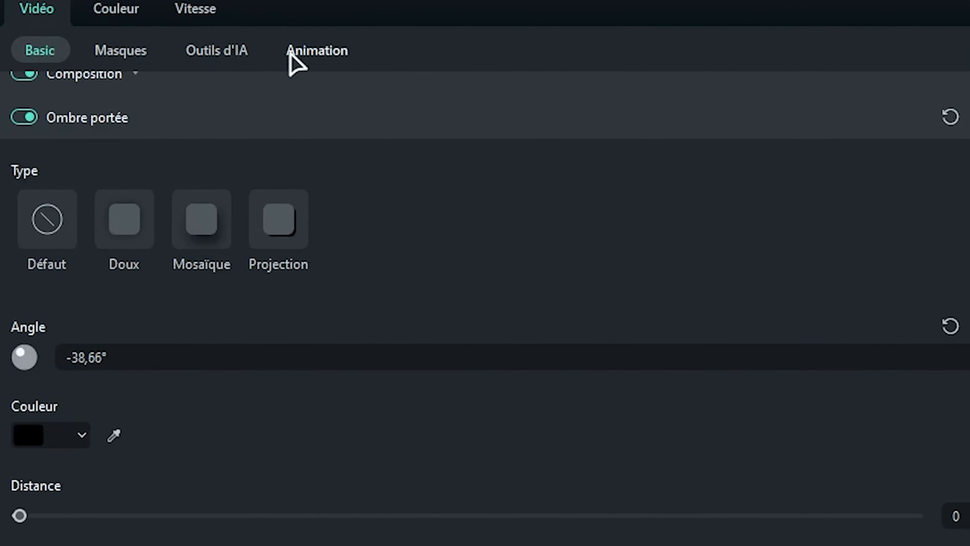
click(317, 50)
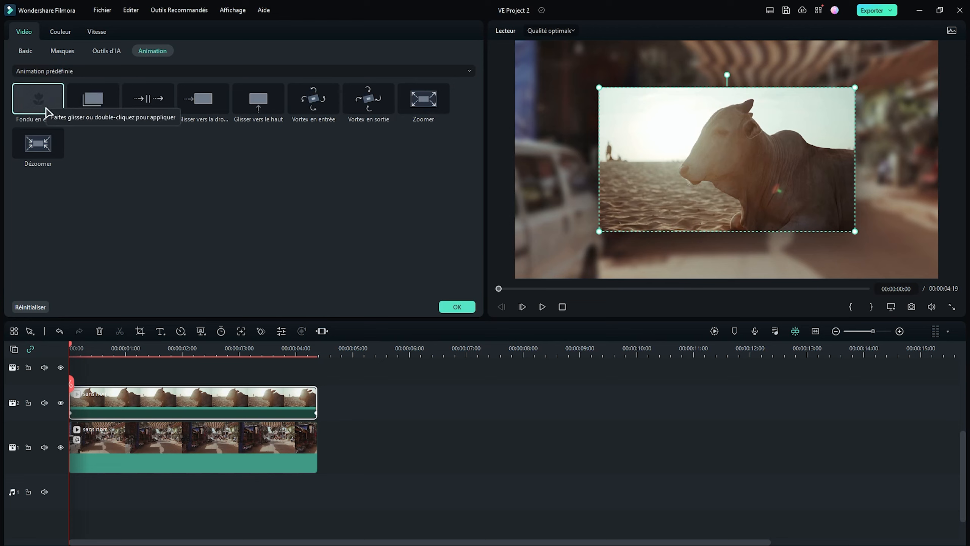
double_click(368, 100)
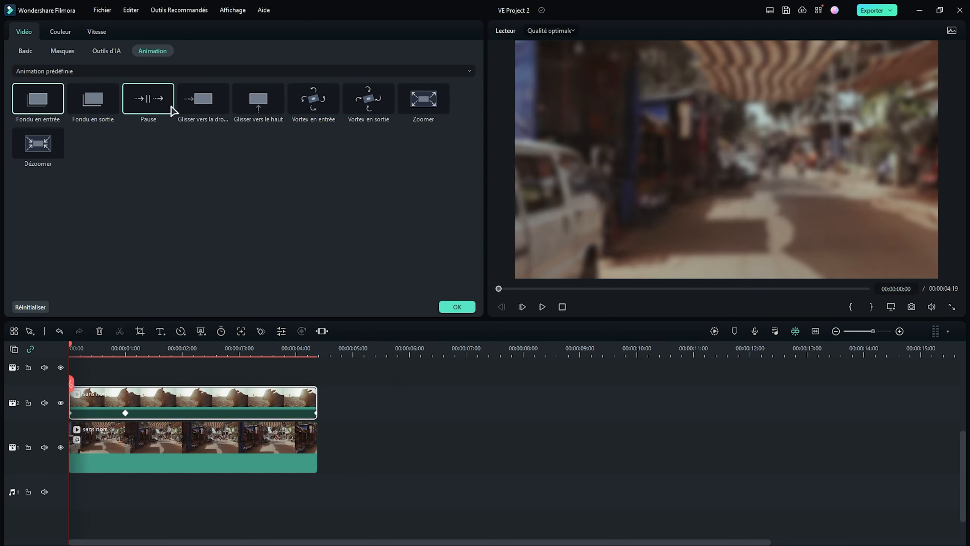
click(440, 113)
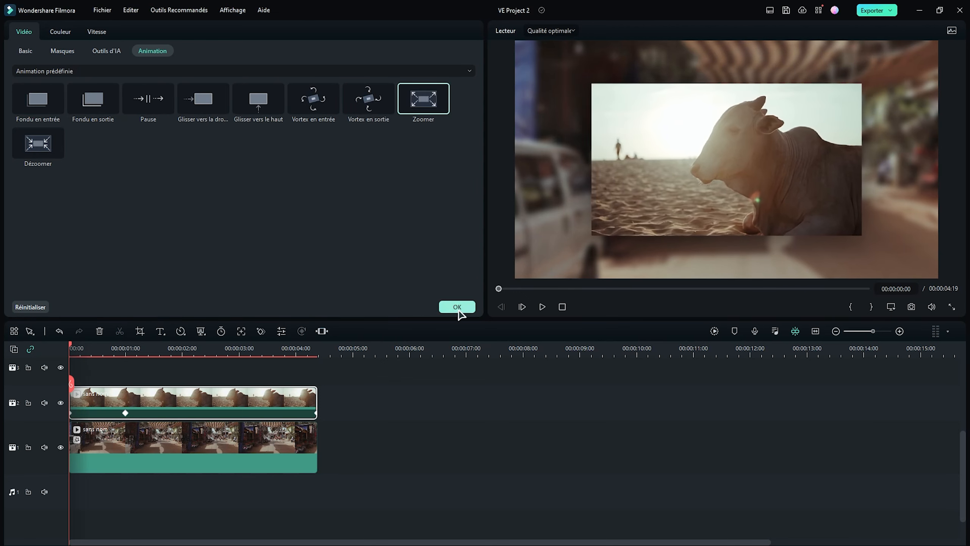
click(458, 308)
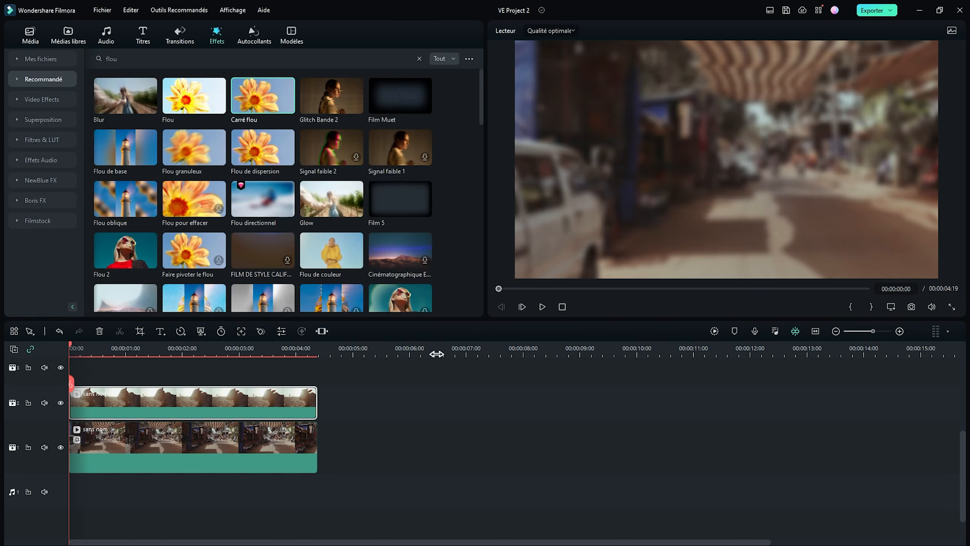
drag(225, 349, 71, 349)
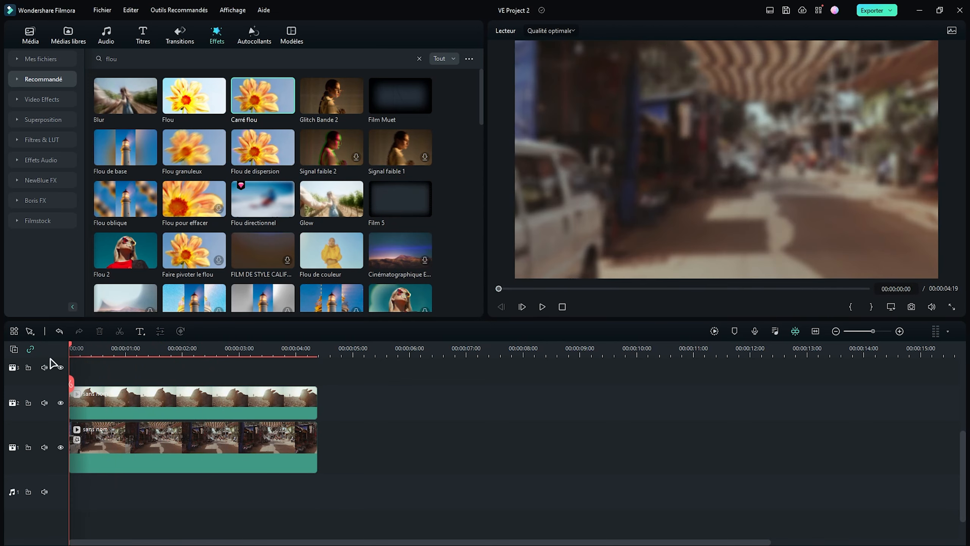
key(space)
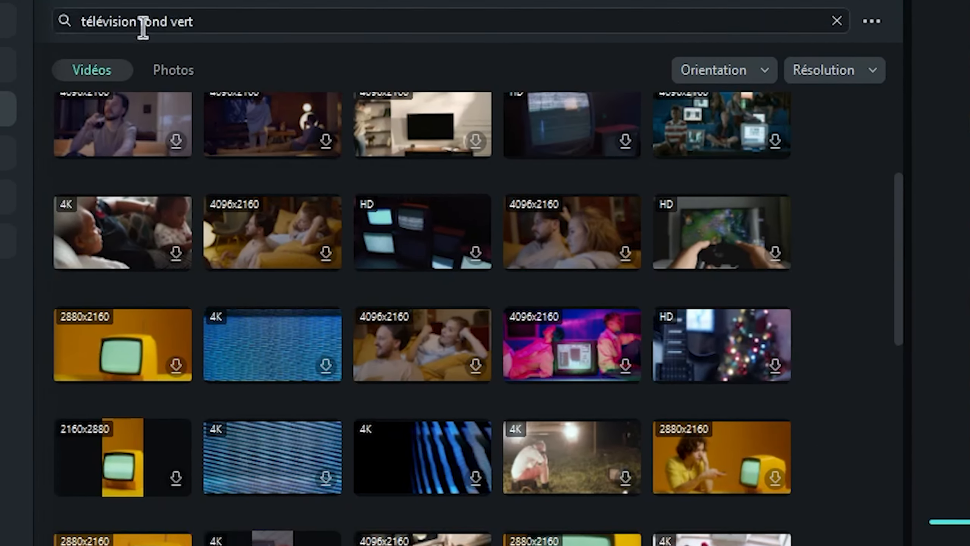
Add a television clip on an orange background from the "télévision fond vert" results to the timeline, accepting the maximum-resolution download
scroll(359, 303, down, 3)
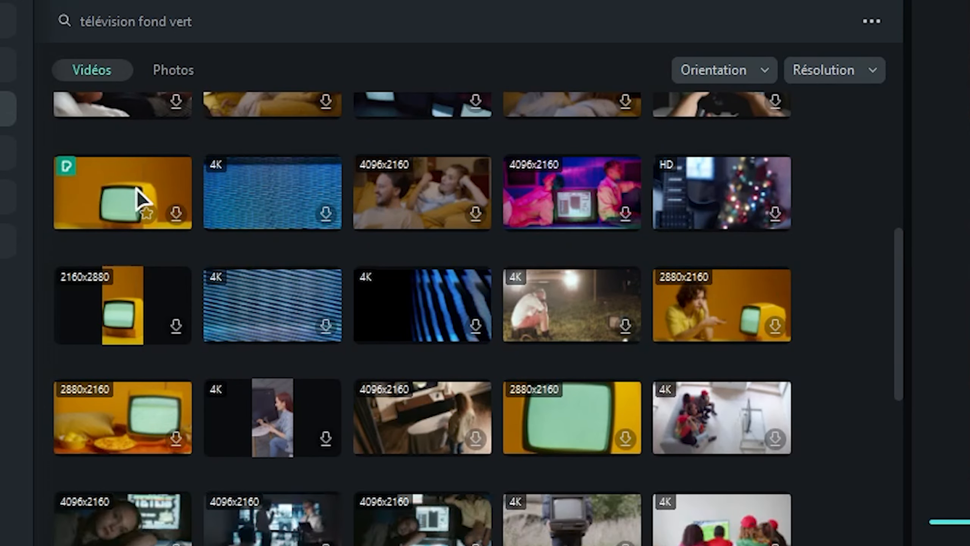
drag(137, 191, 420, 545)
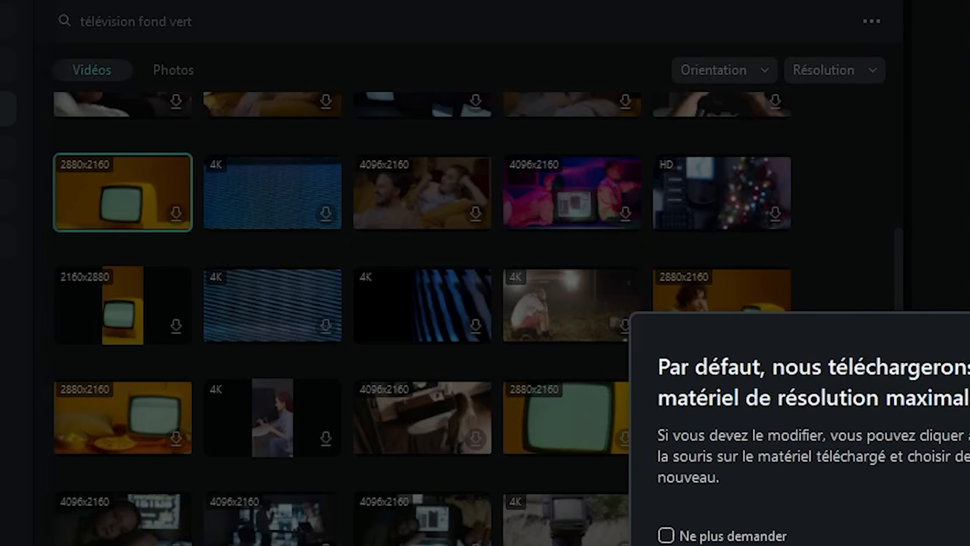
key(Return)
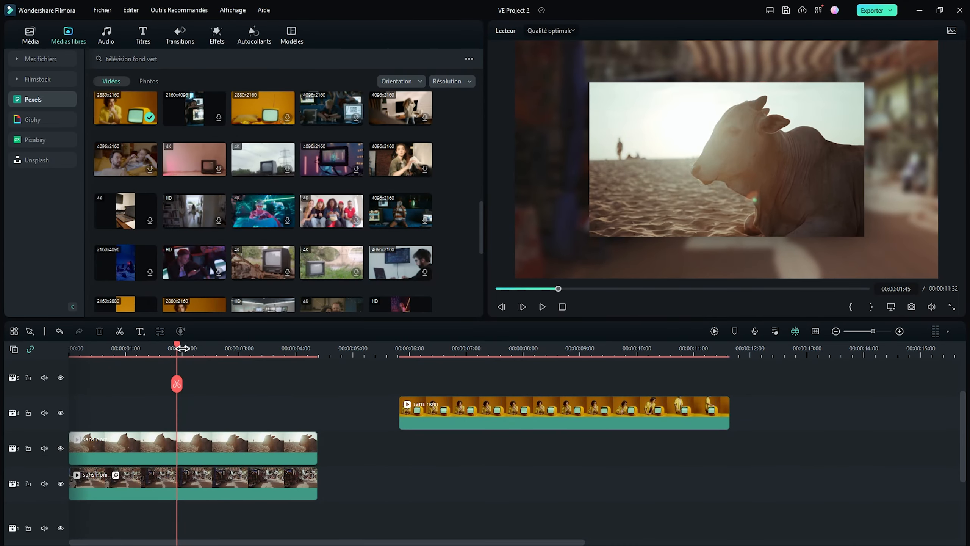
Mark the out point at 00:00:04:17, on the last visible frame of the cow and street composition
key(Up)
key(Down)
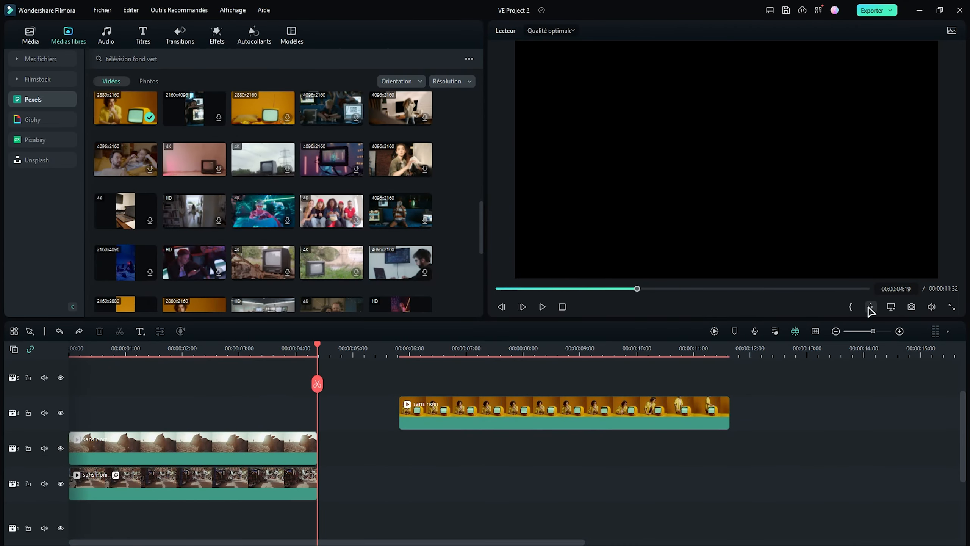
click(316, 351)
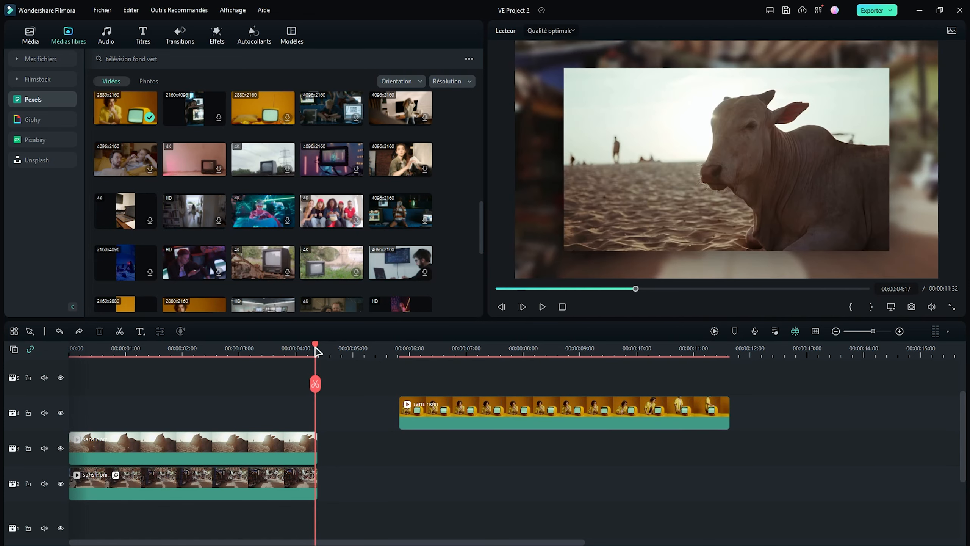
click(868, 307)
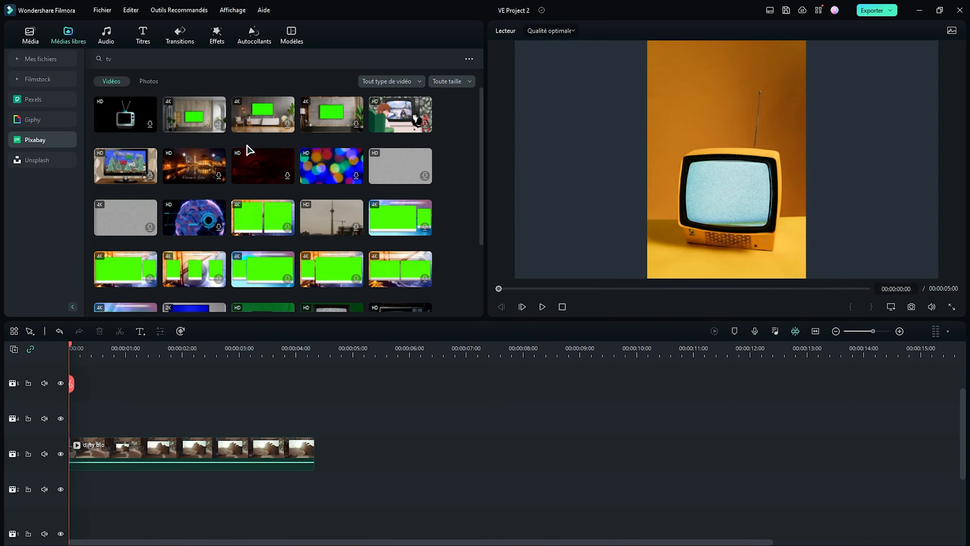
Add the Pixabay living-room clip with a green wall-mounted television from the "tv" results, on the track above the rendered composition
click(221, 397)
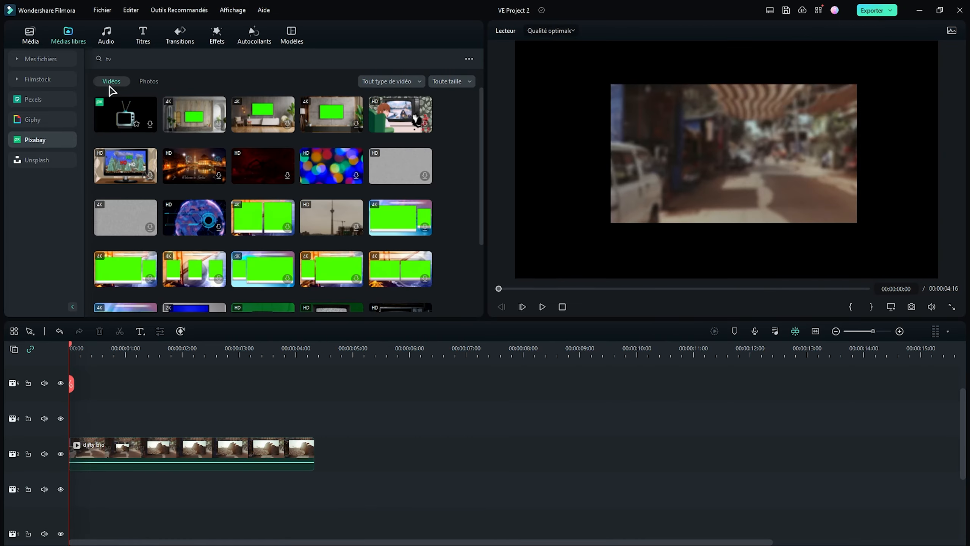
click(125, 58)
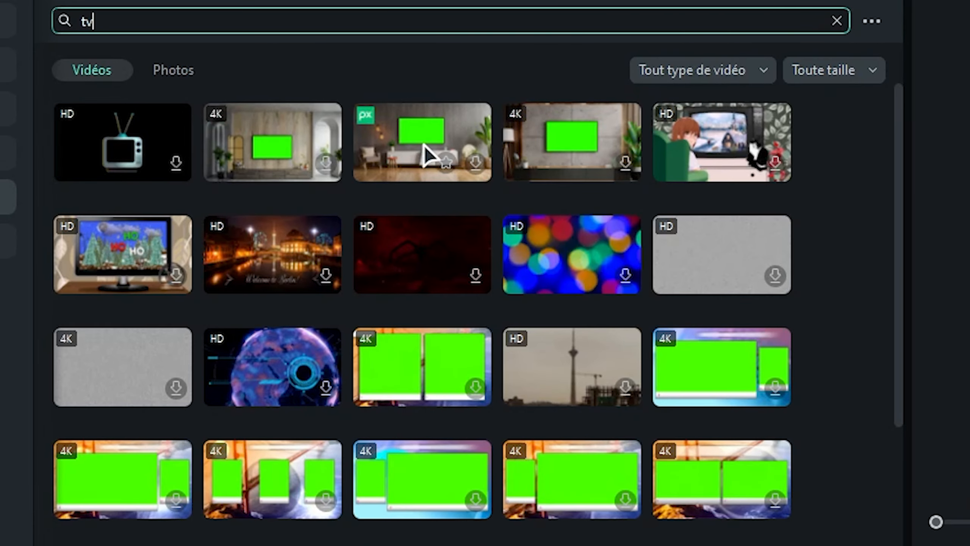
drag(267, 121, 270, 288)
drag(439, 517, 439, 545)
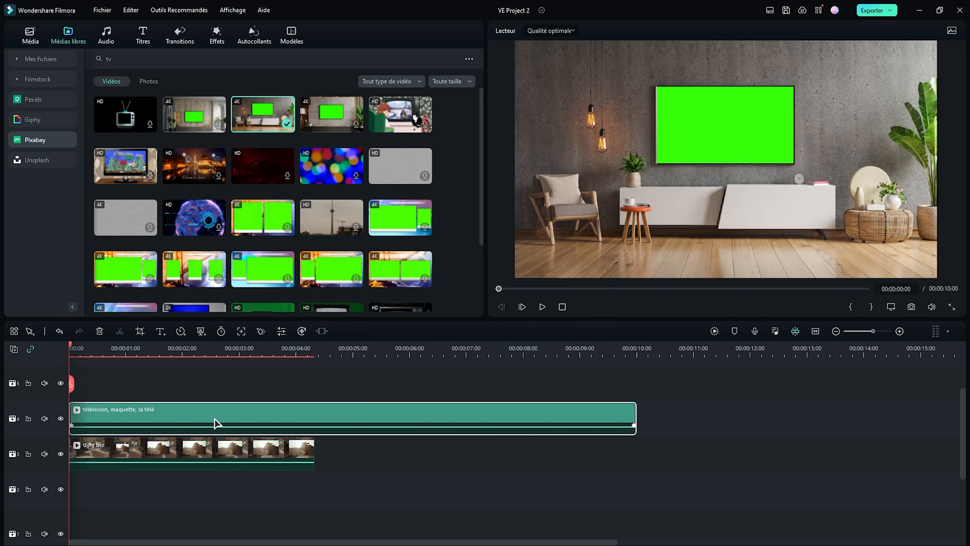
Key out the green of the television clip with Fond vert and trim its end to match the composition below
click(201, 331)
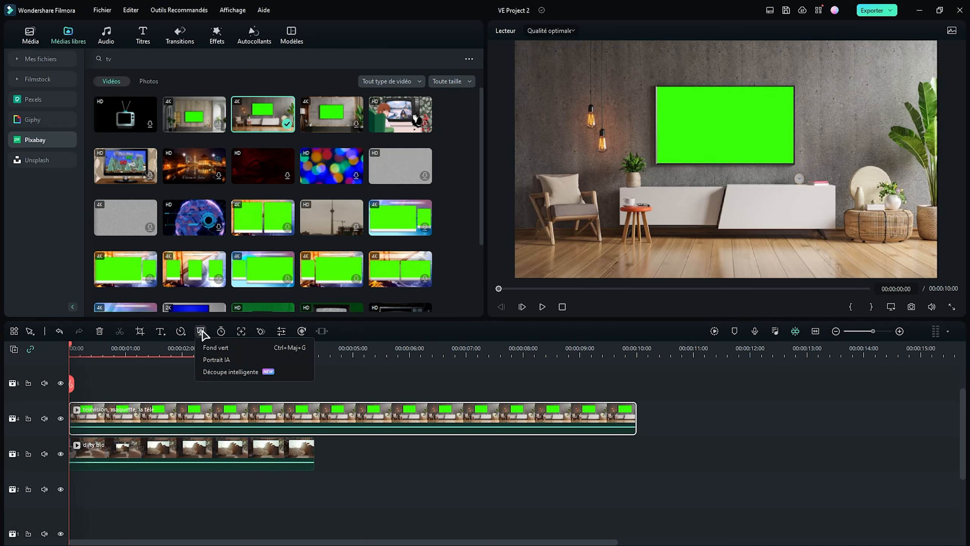
click(220, 348)
drag(640, 410, 313, 410)
click(457, 306)
Scale down the rendered composition and position it to fit inside the wall-mounted television's screen
click(715, 145)
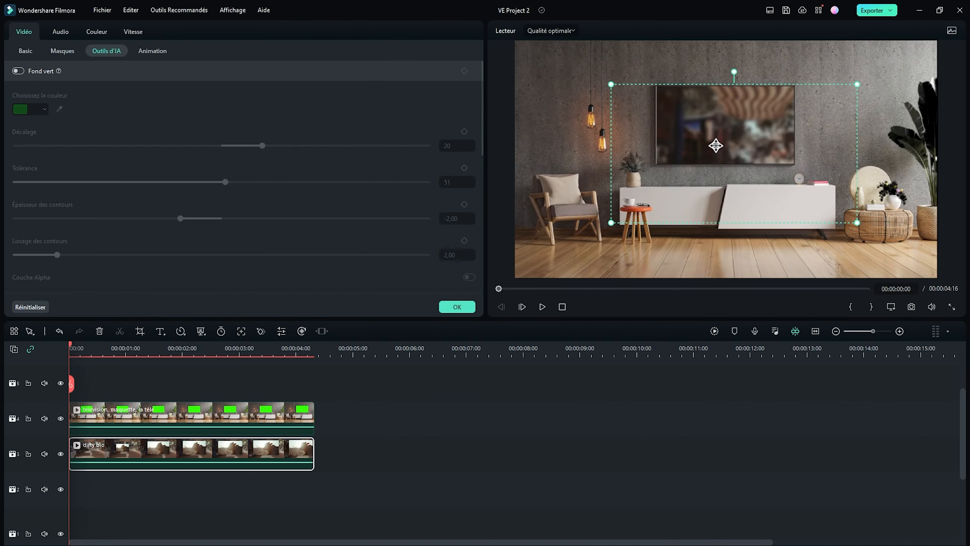
click(861, 229)
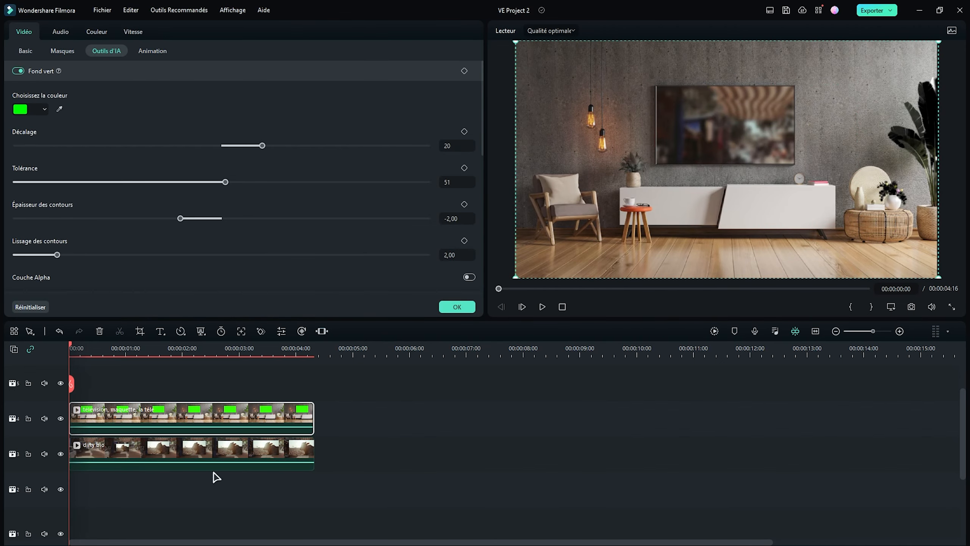
click(228, 458)
drag(855, 222, 797, 166)
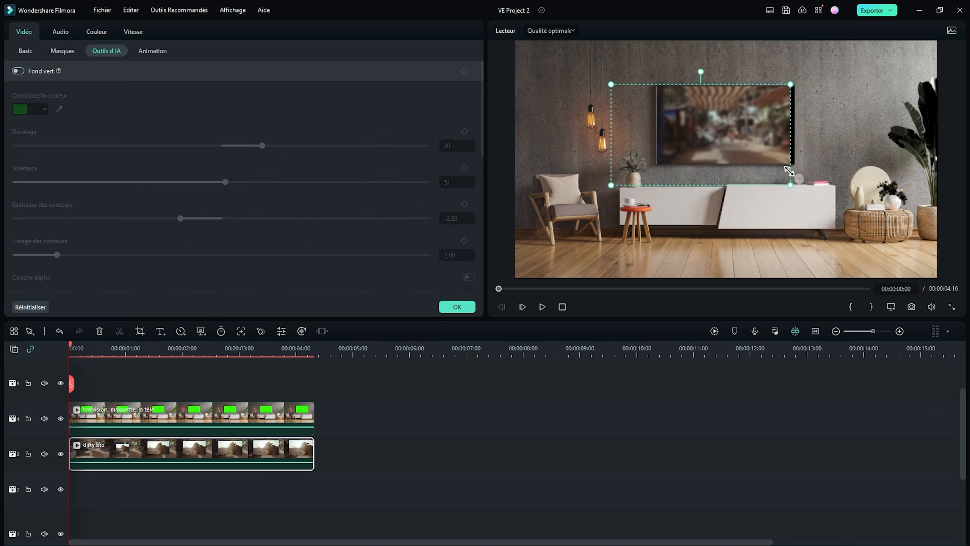
click(517, 445)
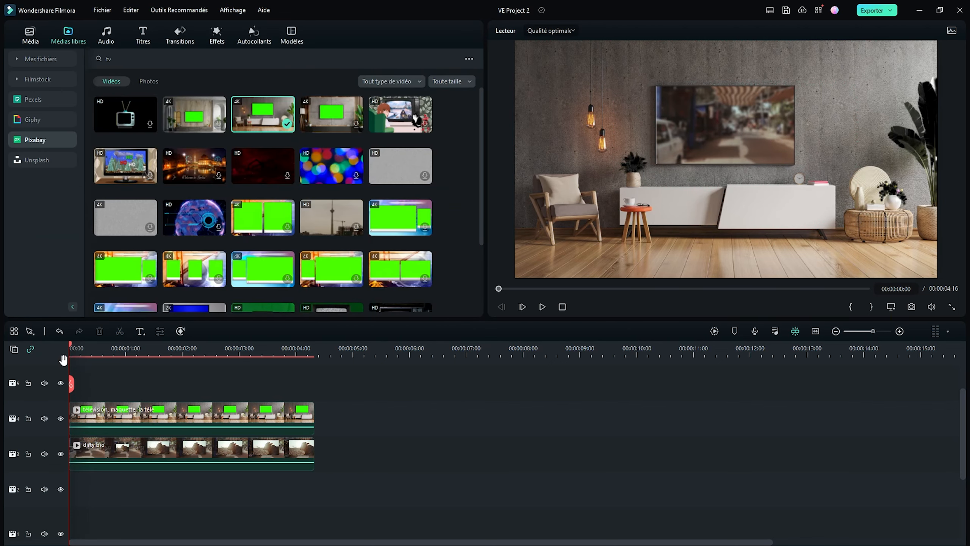
Play the keyed living-room composition through to check how the zooming shot looks inside the television screen
key(space)
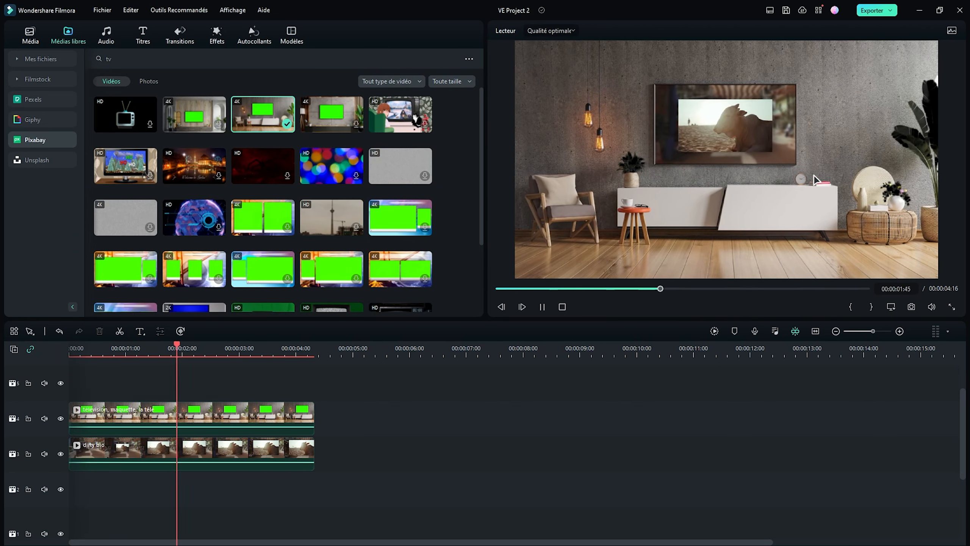
key(space)
key(space)
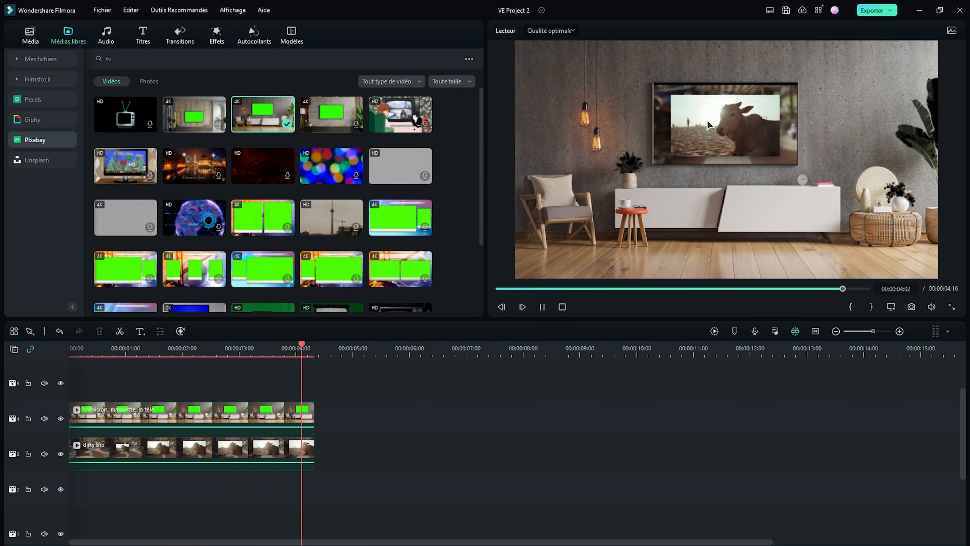
key(space)
key(space)
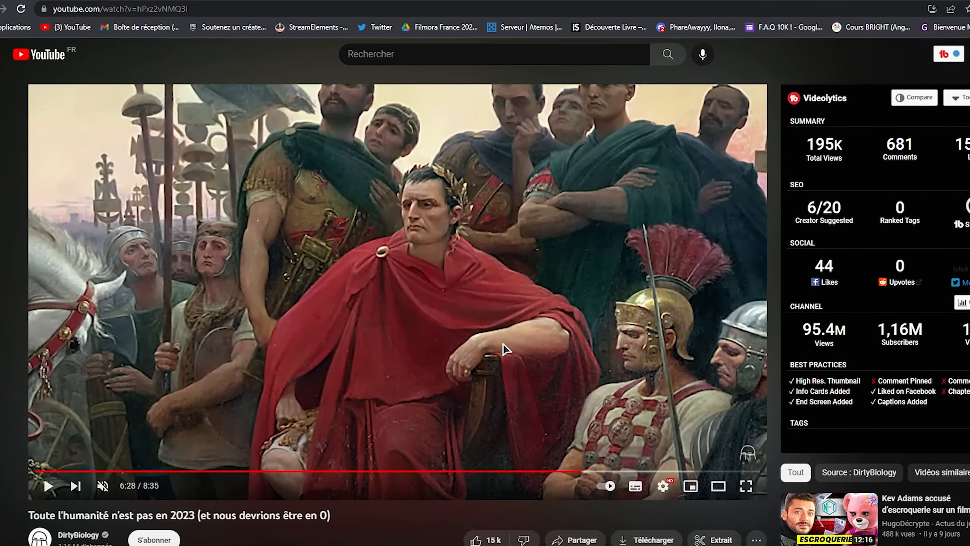
Switch back to Filmora and export the television clip and the composition beneath it as a rendered video named tv
key(alt+Tab)
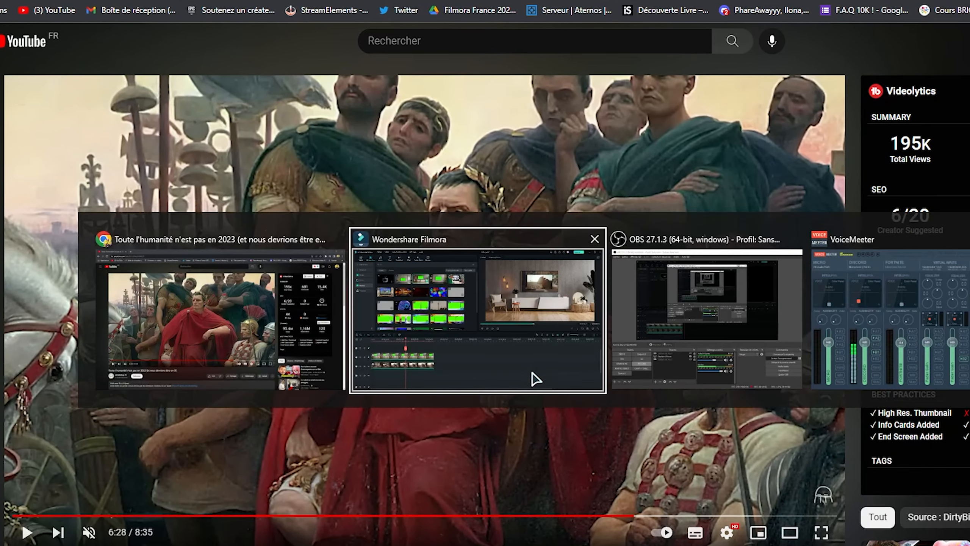
drag(201, 349, 71, 350)
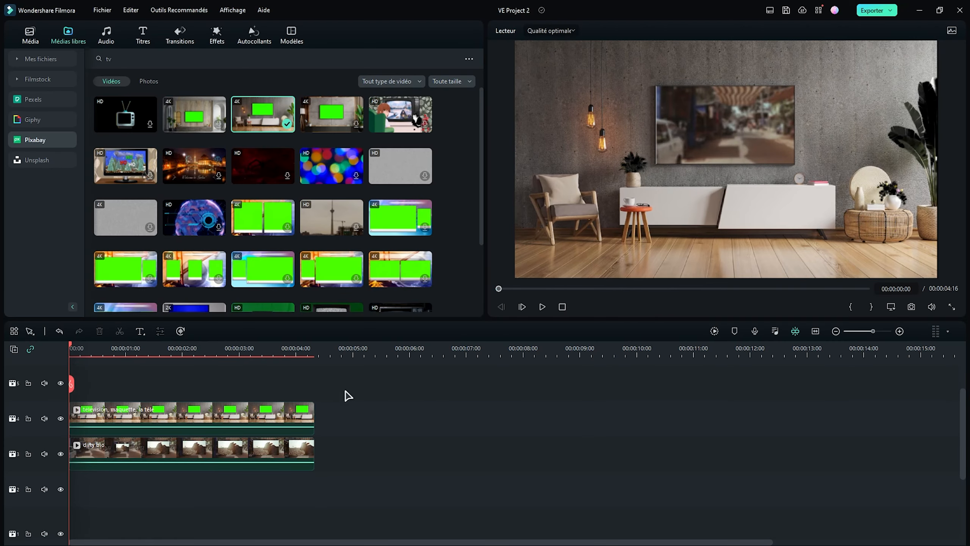
drag(347, 395, 111, 487)
click(885, 6)
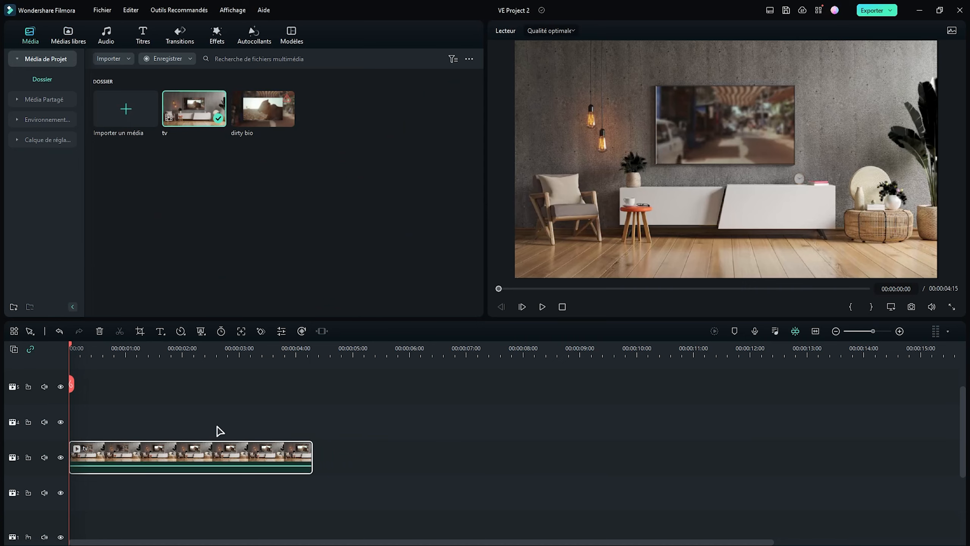
Add keyframes for scale at 100% and for position at the very start of the rendered tv clip
key(space)
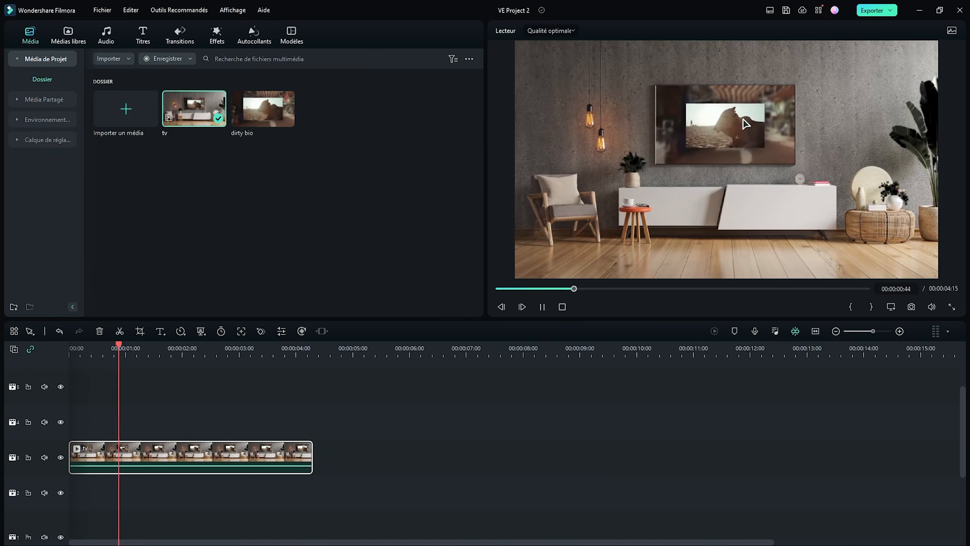
double_click(231, 452)
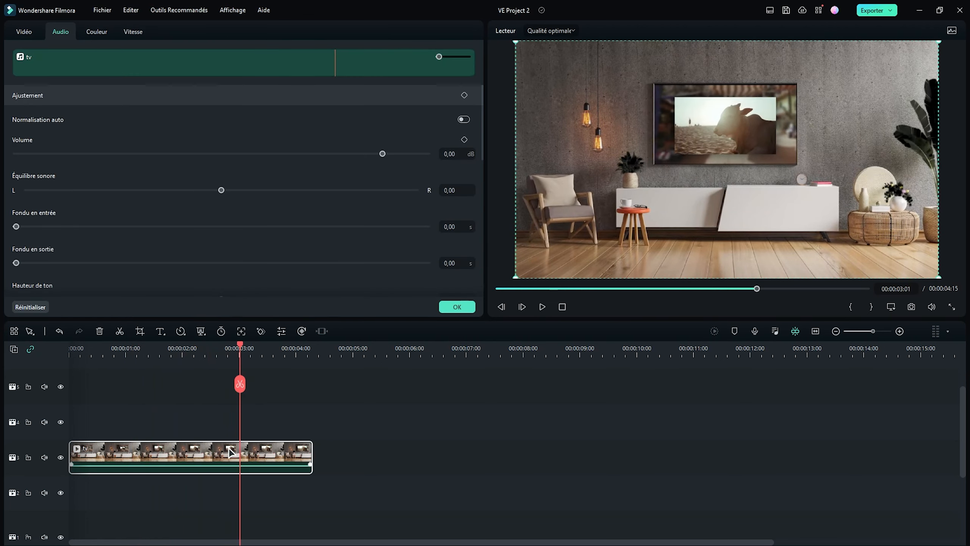
click(23, 34)
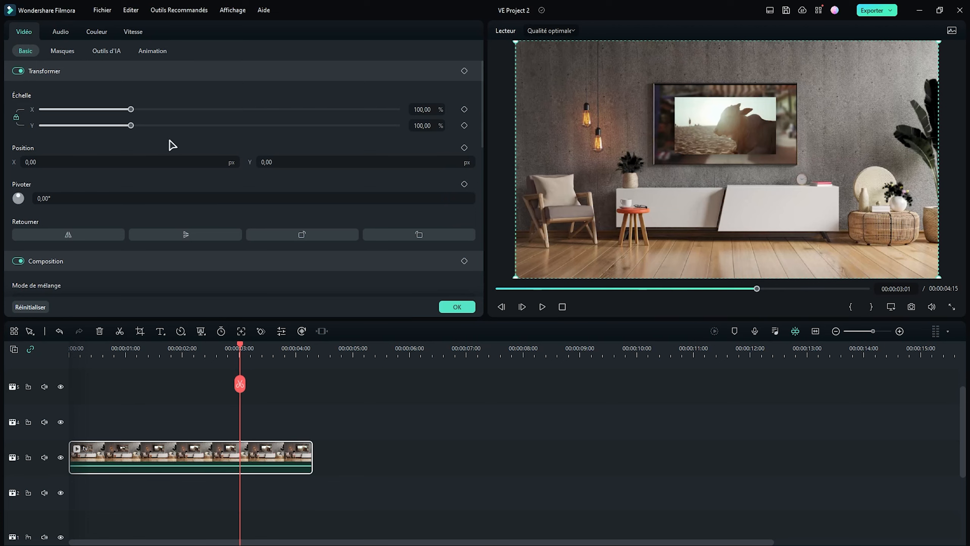
drag(240, 383, 67, 373)
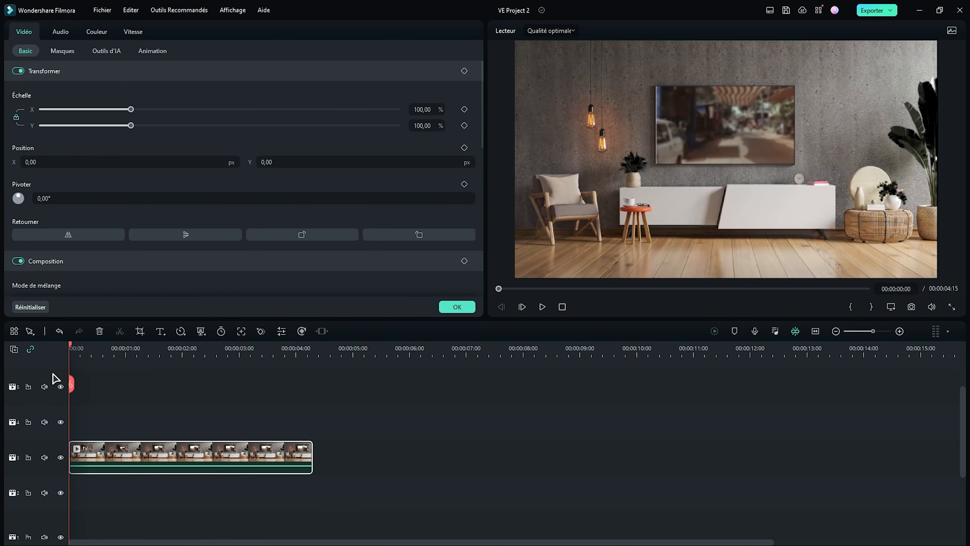
click(464, 110)
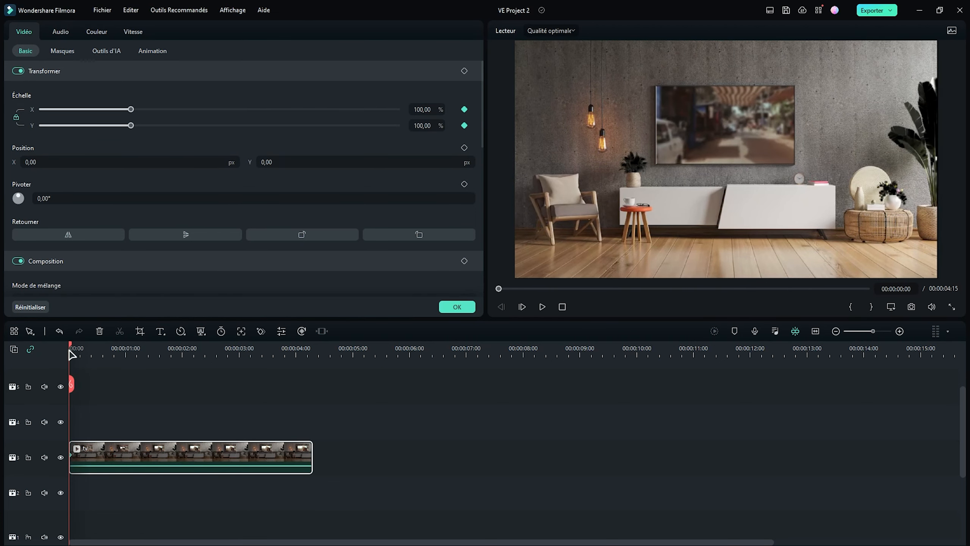
At 00:00:04:14, set the tv clip's scale to 200,86% and its Y position to -267 px, and play the resulting zoom
drag(71, 345, 194, 349)
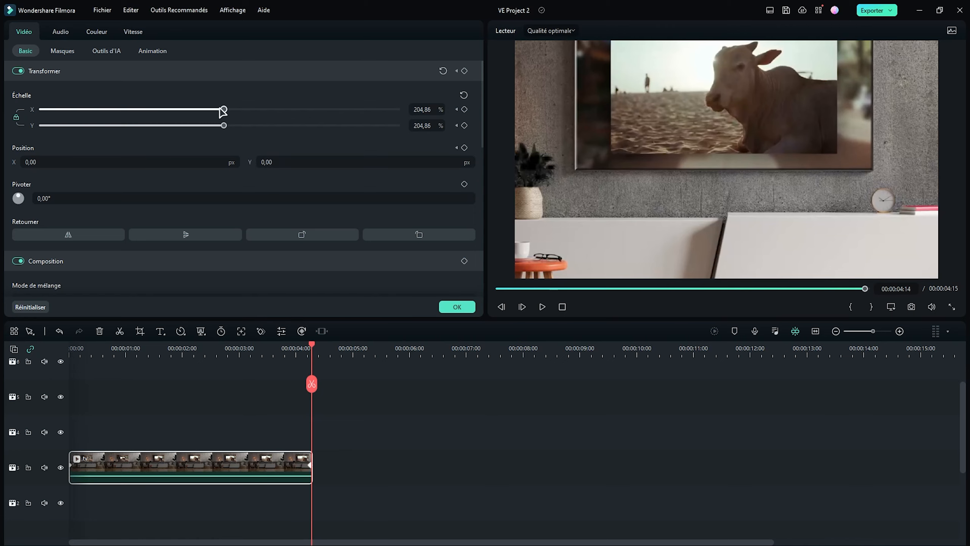
mouse_move(424, 108)
mouse_down()
mouse_move(397, 108)
mouse_move(422, 108)
mouse_up()
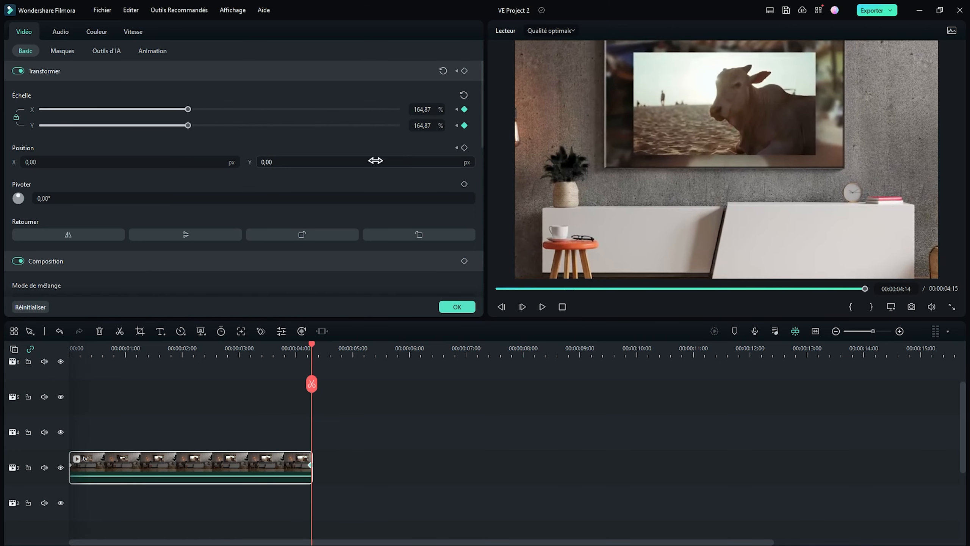
drag(268, 162, 271, 160)
drag(187, 109, 215, 109)
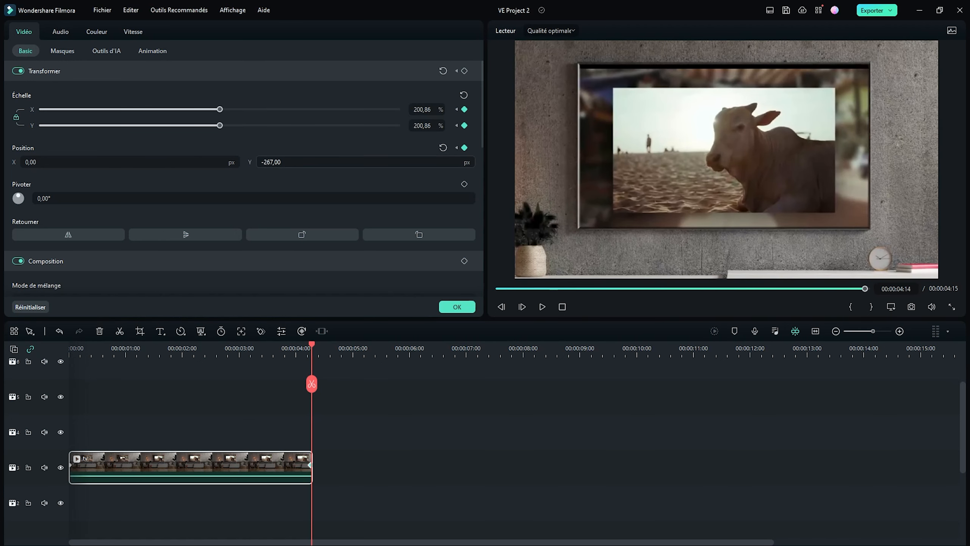
click(459, 309)
key(space)
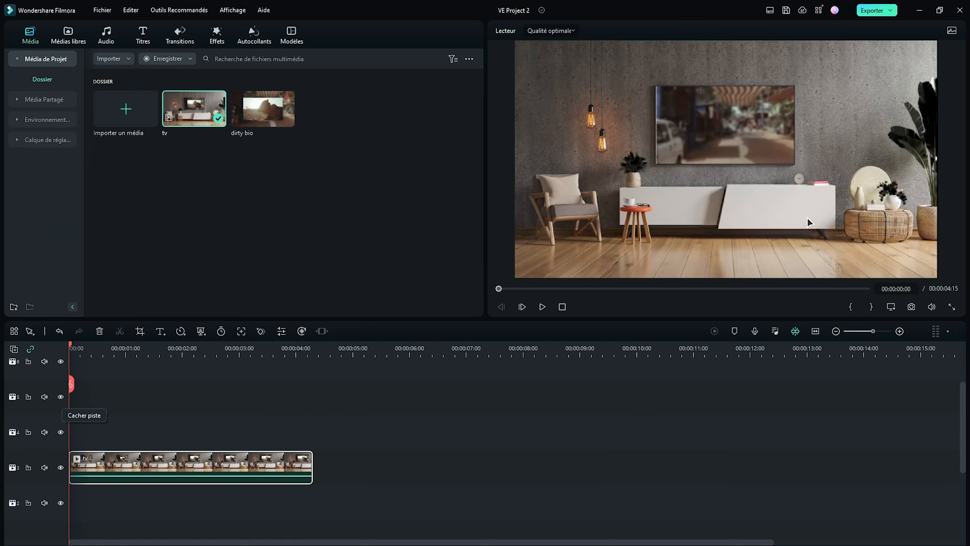